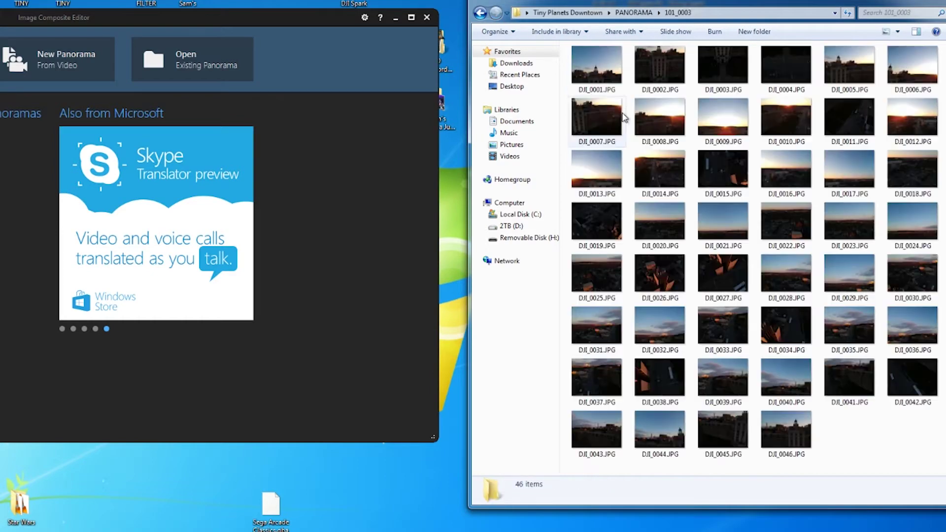
- Highlight all photos in folder 101_0003, and look through the sibling folders 101_0004, 101_0005, 101_0006 and 101_0008
key("ctrl+a")
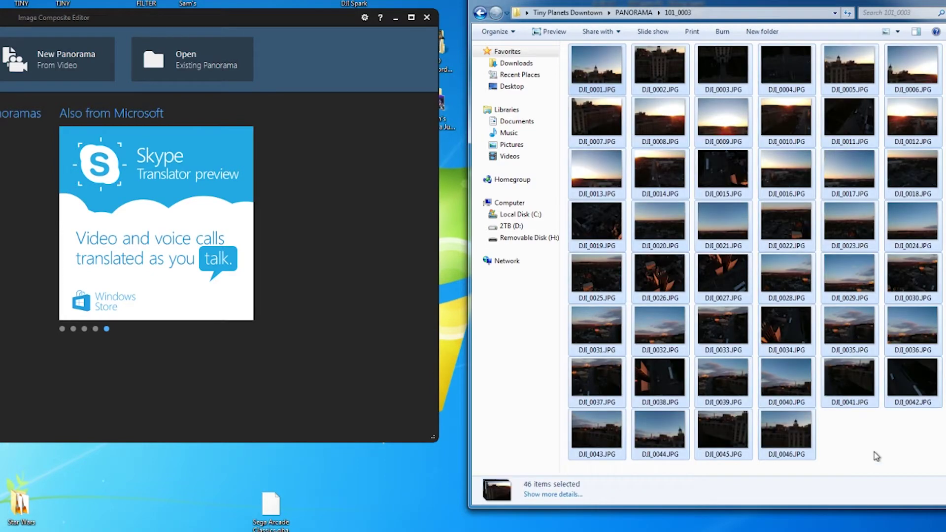
key("BackSpace")
left_click(594, 77)
double_click(593, 76)
key("BackSpace")
double_click(593, 86)
key("BackSpace")
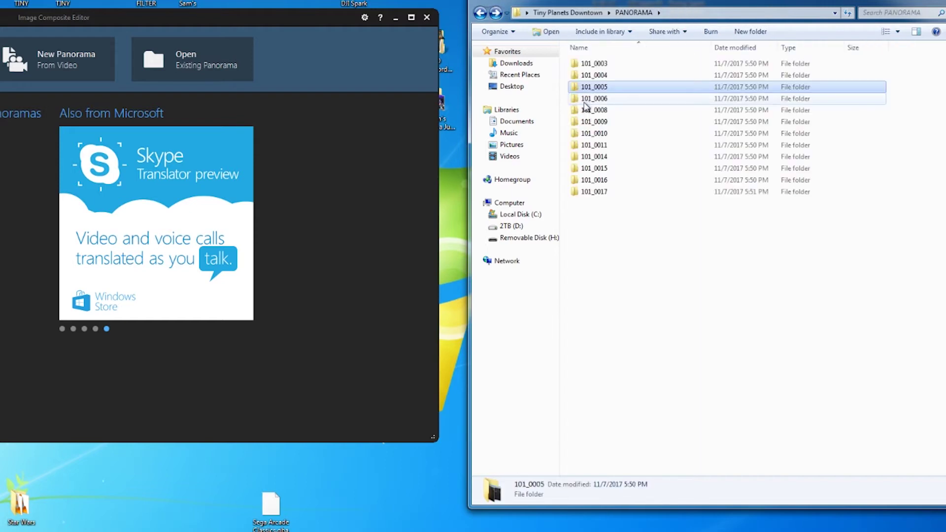
double_click(591, 98)
key("BackSpace")
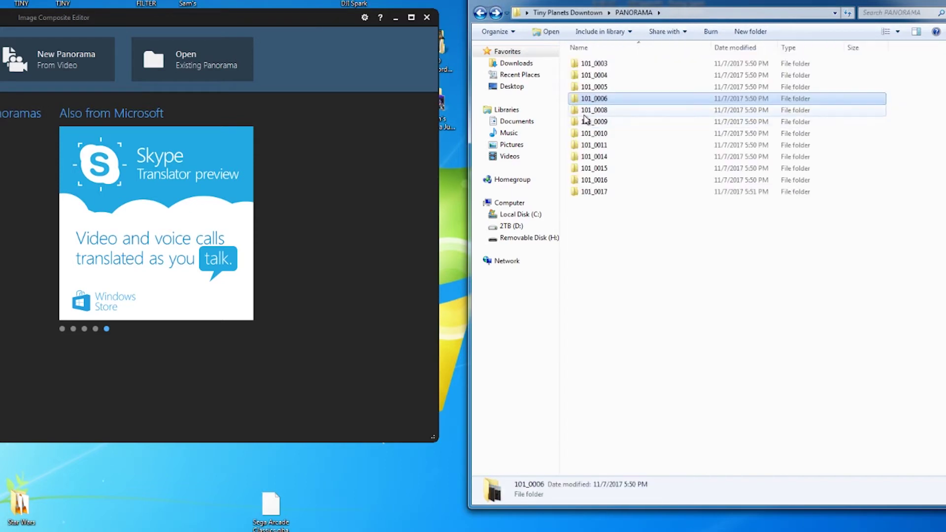
double_click(585, 111)
key("BackSpace")
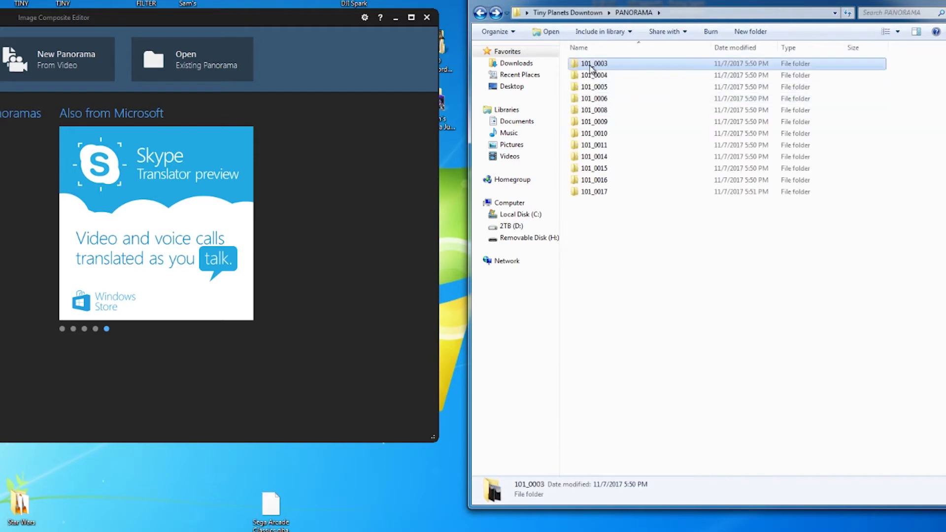
- Go into folder 101_0003, pick out DJI_0001.JPG, and view the sunset photo DJI_0008.JPG
double_click(589, 64)
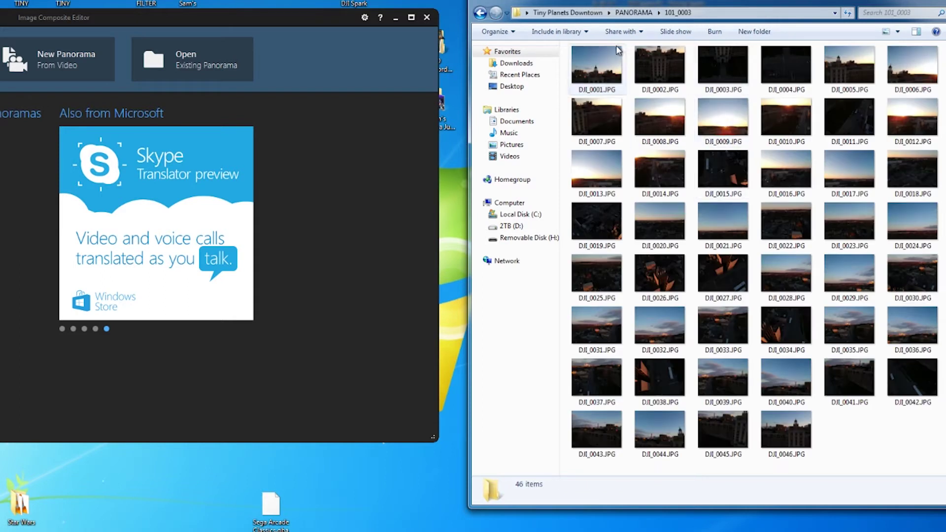
left_click(601, 63)
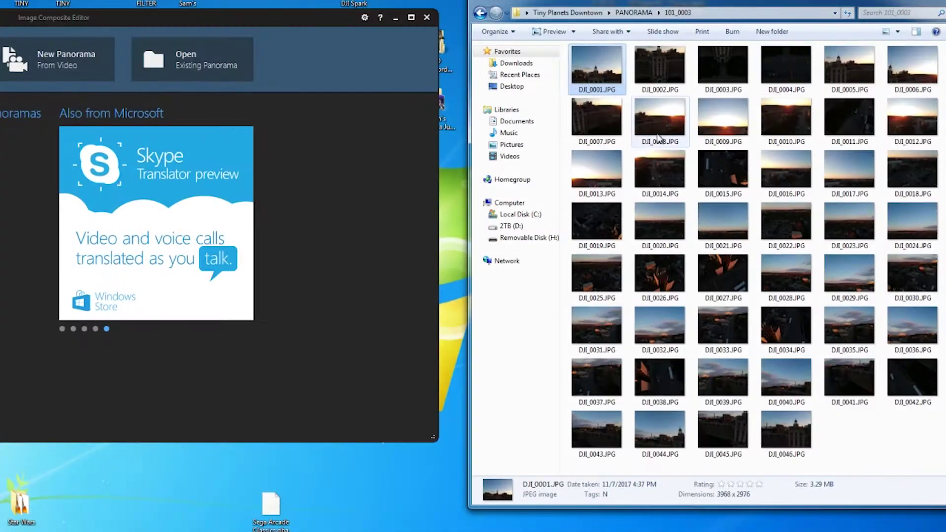
left_click(659, 138)
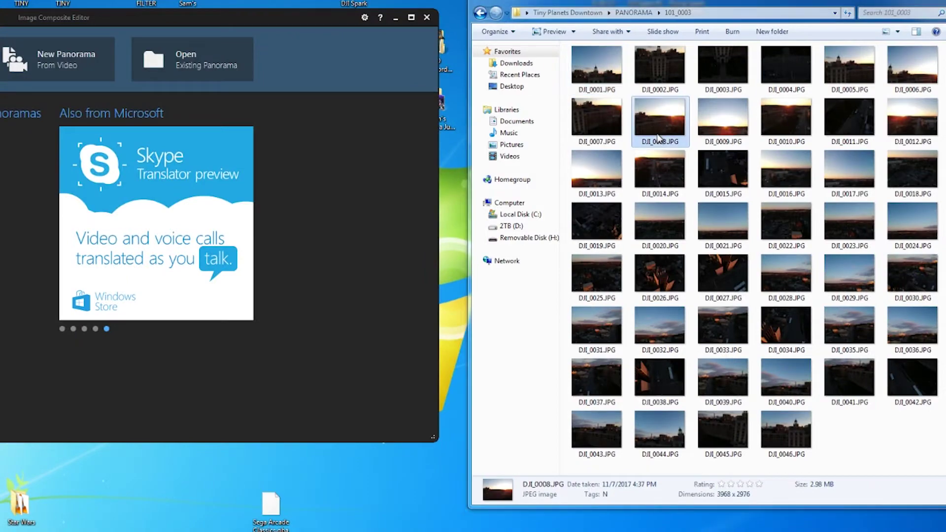
double_click(659, 139)
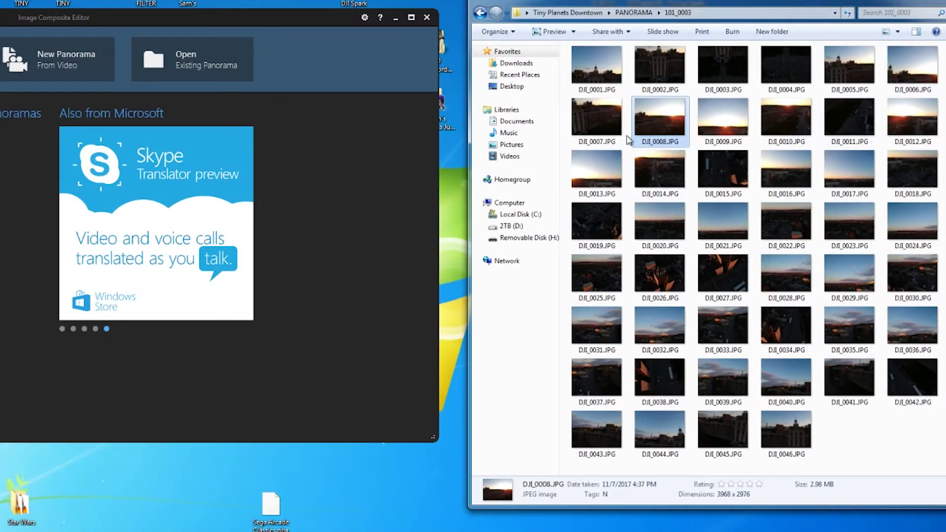
- Return to the PANORAMA folder, check folder 101_0006, and open folder 101_0008
left_click(481, 15)
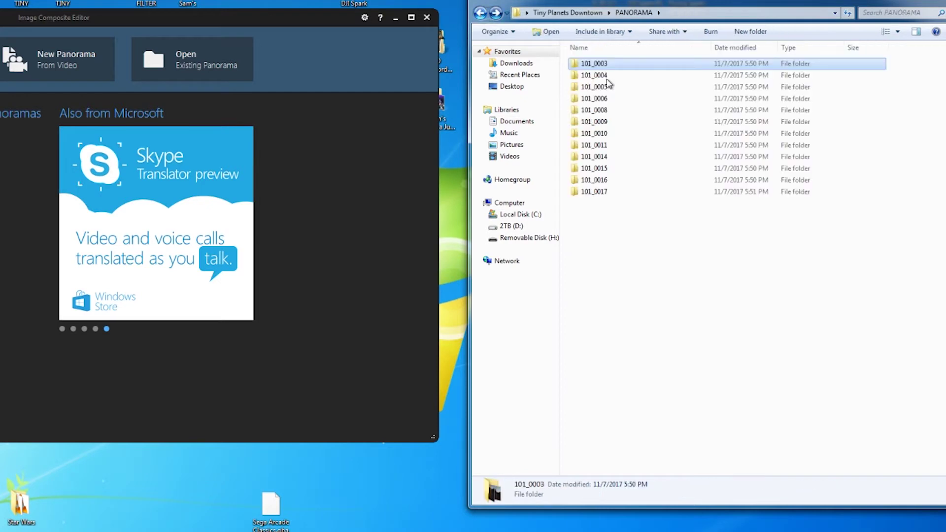
double_click(607, 100)
key("BackSpace")
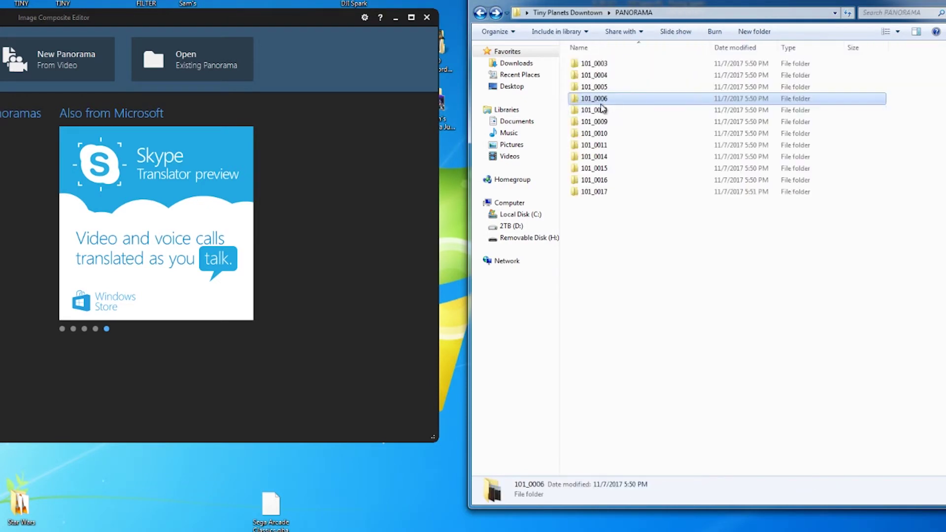
double_click(598, 110)
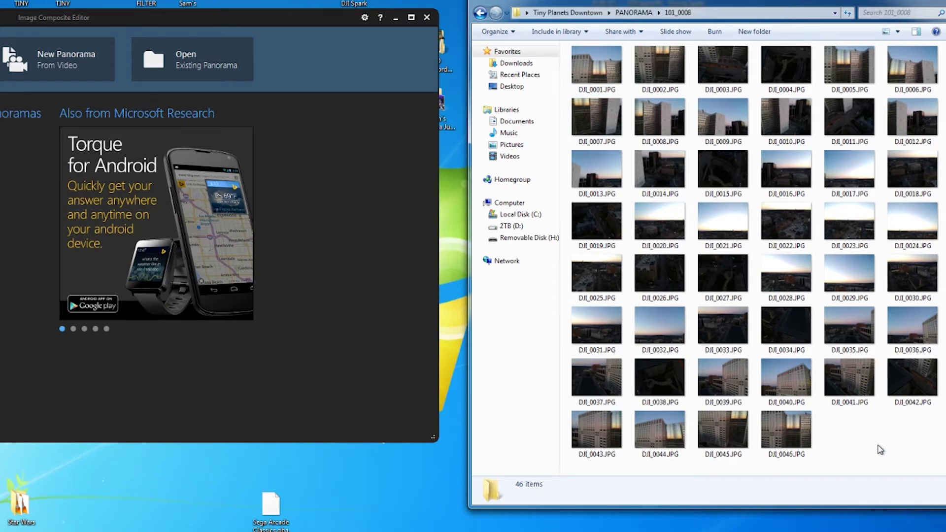
- Preview the photos DJI_0001.JPG and DJI_0021.JPG from folder 101_0008 in the image viewer, advancing to the following picture
double_click(601, 67)
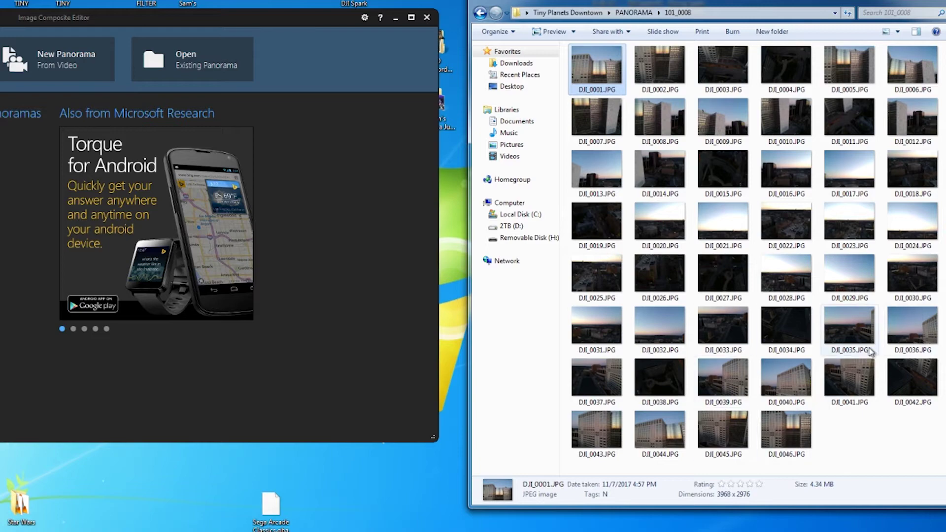
double_click(741, 231)
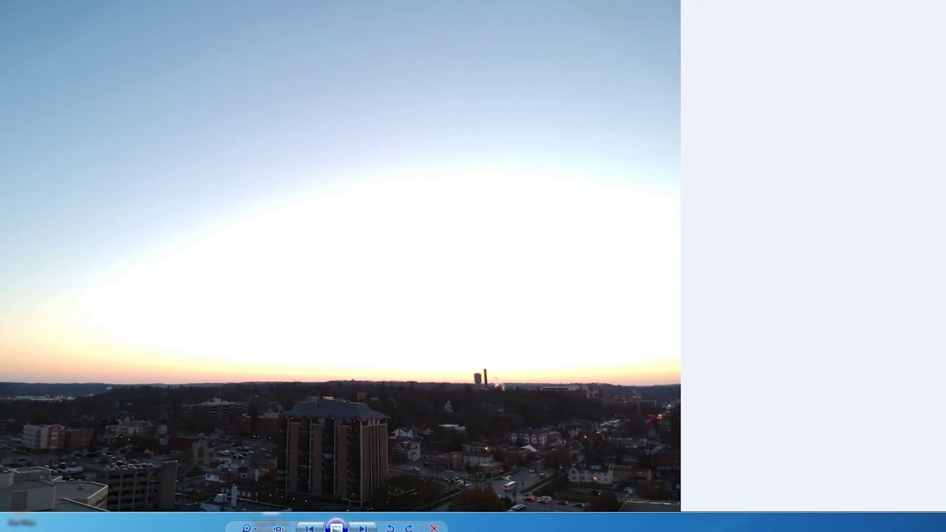
key("Right")
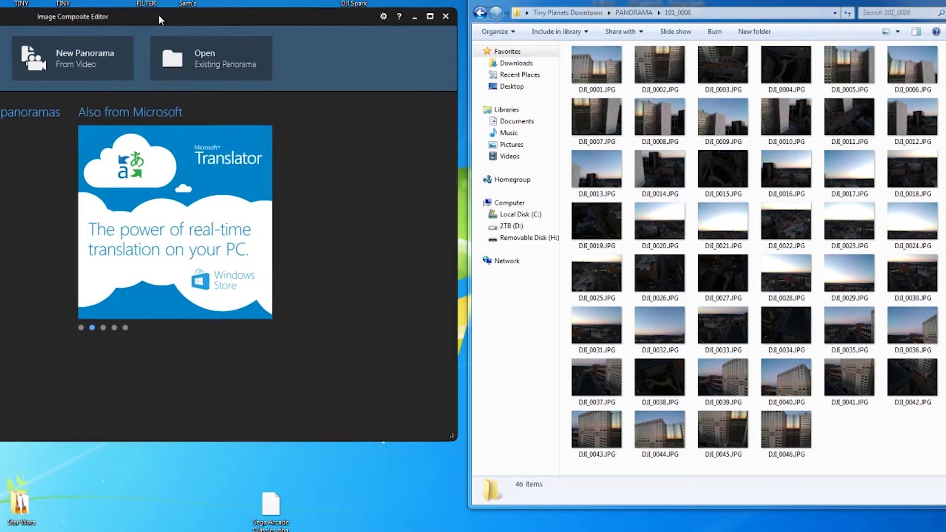
- Load all photos of folder 101_0008 into Image Composite Editor as a new panorama, stitch them, and maximize the editor
left_click_drag(140, 16, 152, 28)
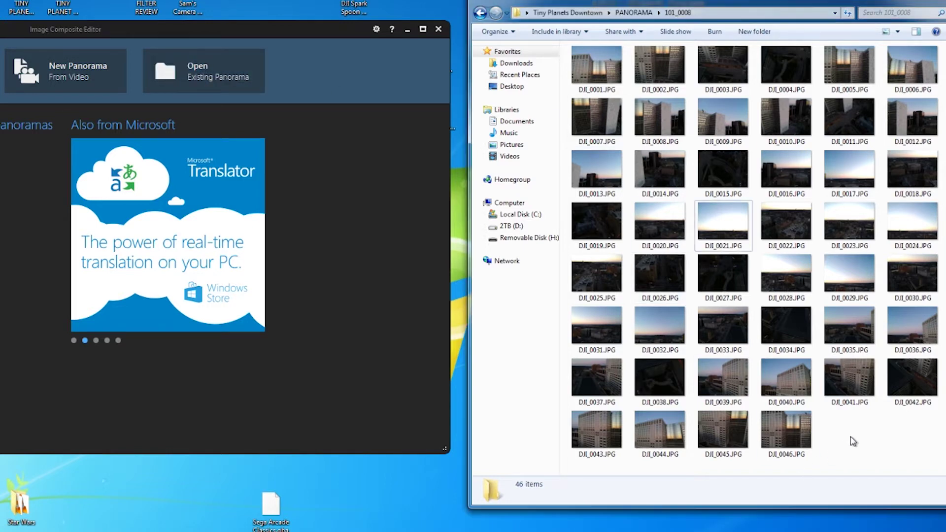
key("ctrl+a")
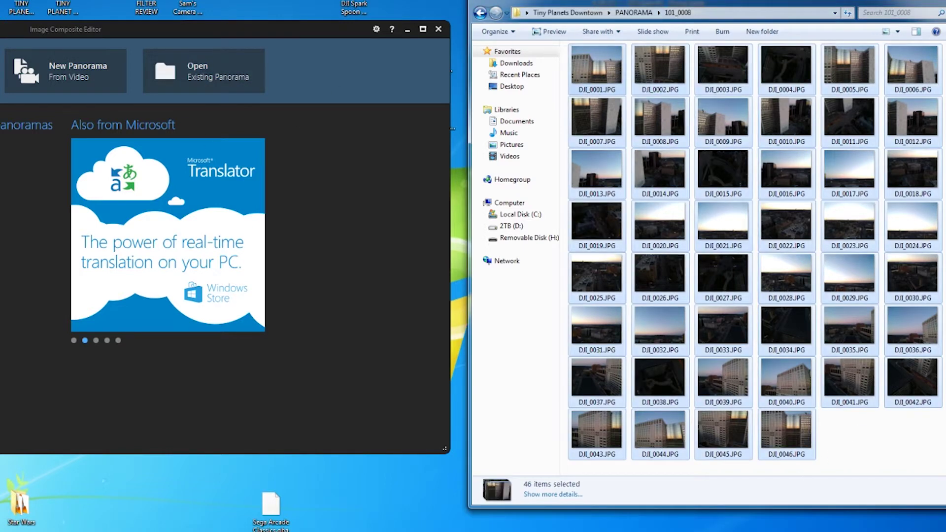
left_click_drag(660, 429, 253, 50)
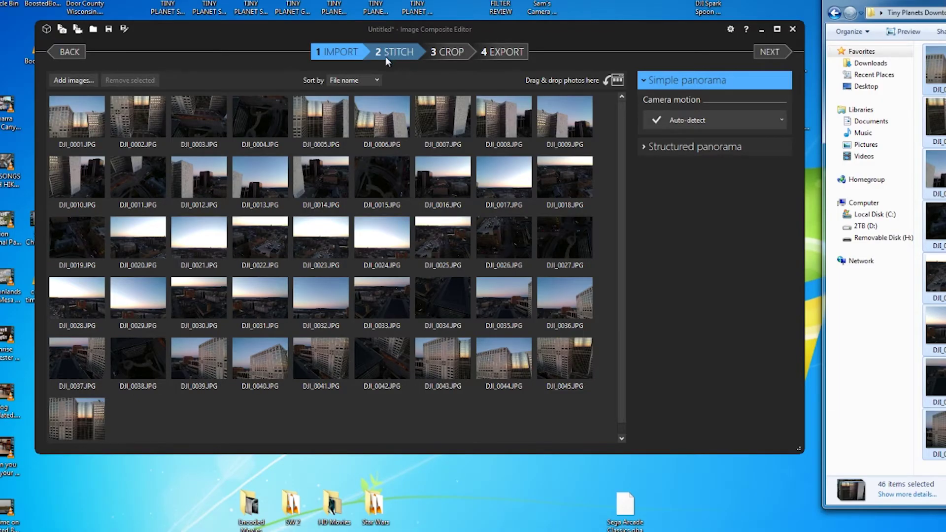
left_click(395, 52)
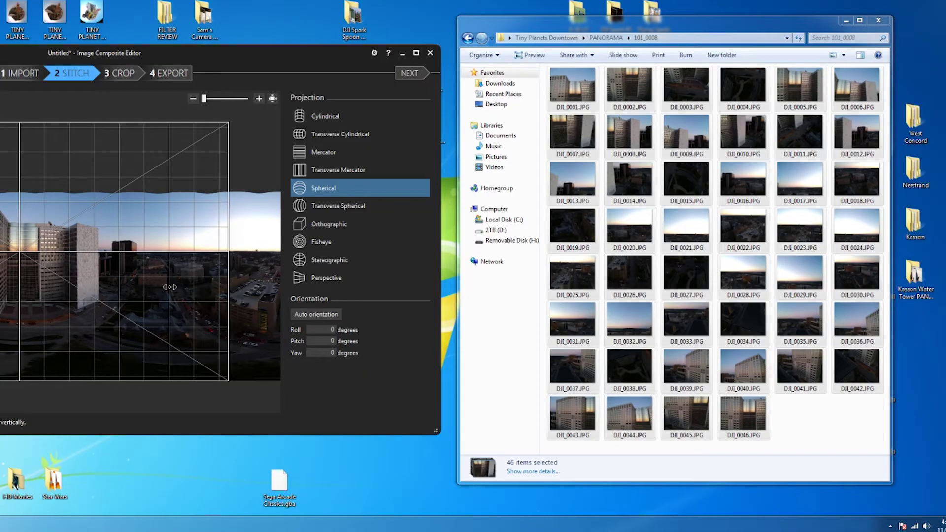
left_click(416, 52)
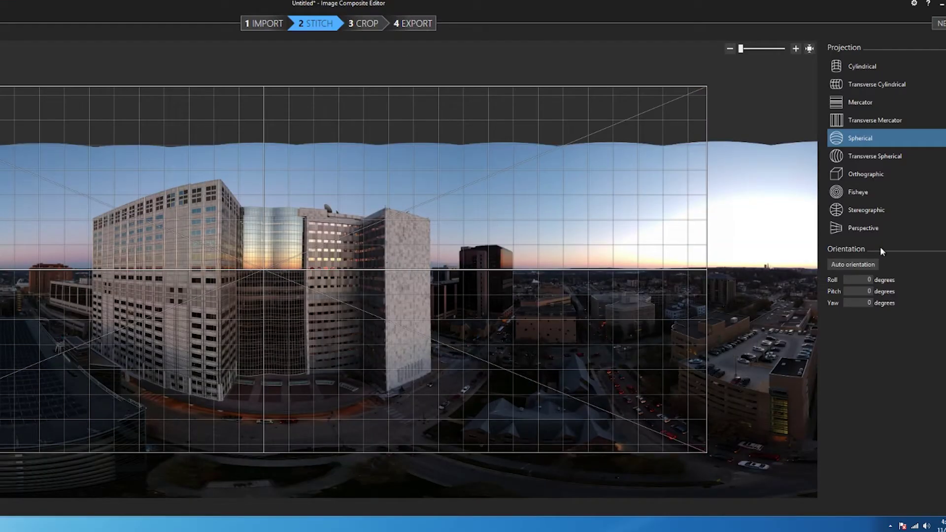
- Switch the panorama to the Stereographic projection and tilt it to a pitch of about -73 degrees
left_click(868, 215)
left_click_drag(273, 345, 279, 118)
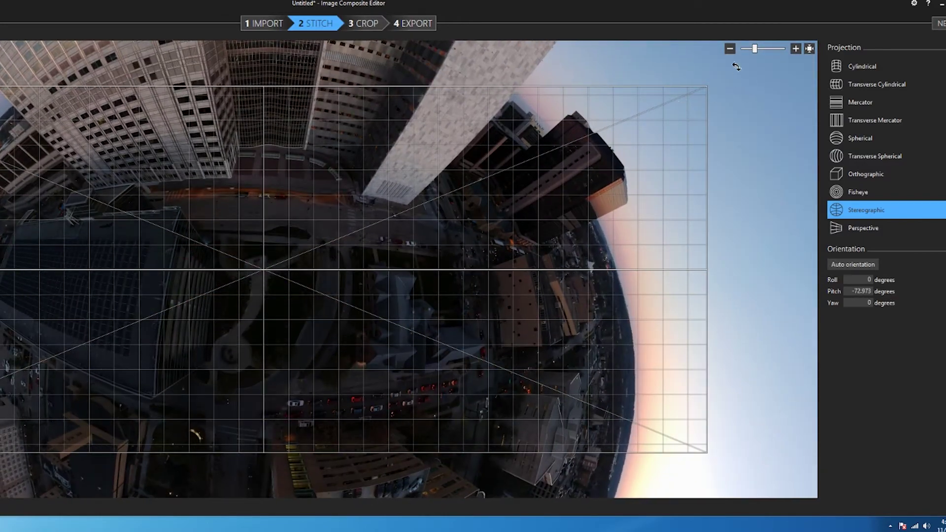
left_click(730, 49)
left_click(730, 49)
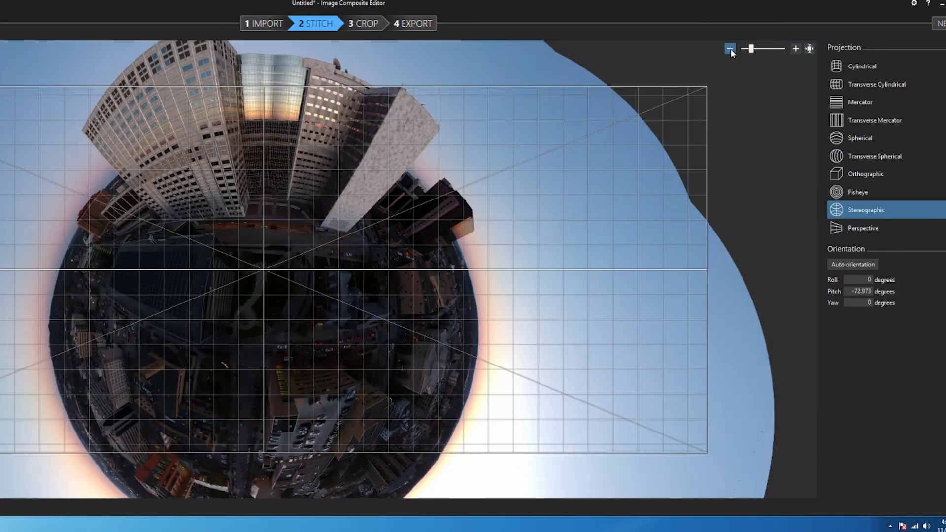
left_click(730, 49)
- Tilt the stereographic image further to a pitch of about -88 degrees, bringing the round planet near the grid's centre
left_click_drag(314, 330, 321, 278)
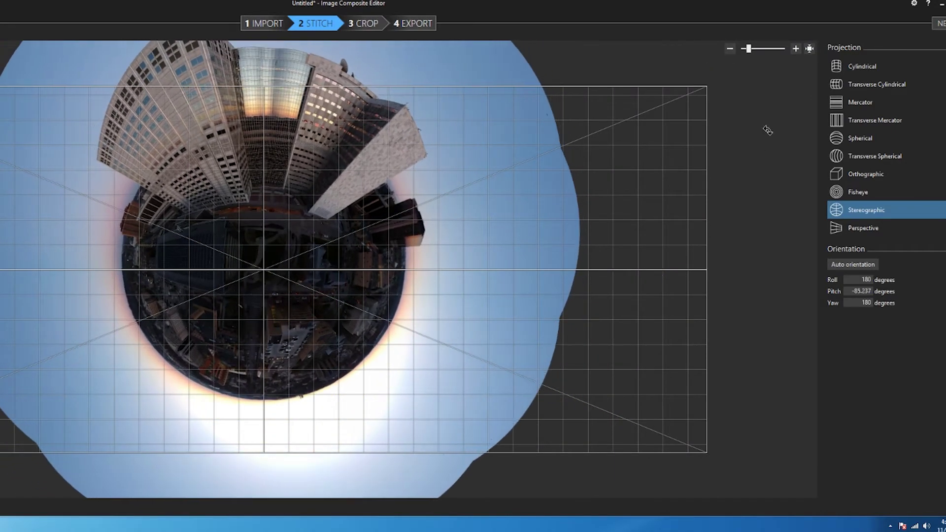
left_click(729, 49)
left_click(730, 49)
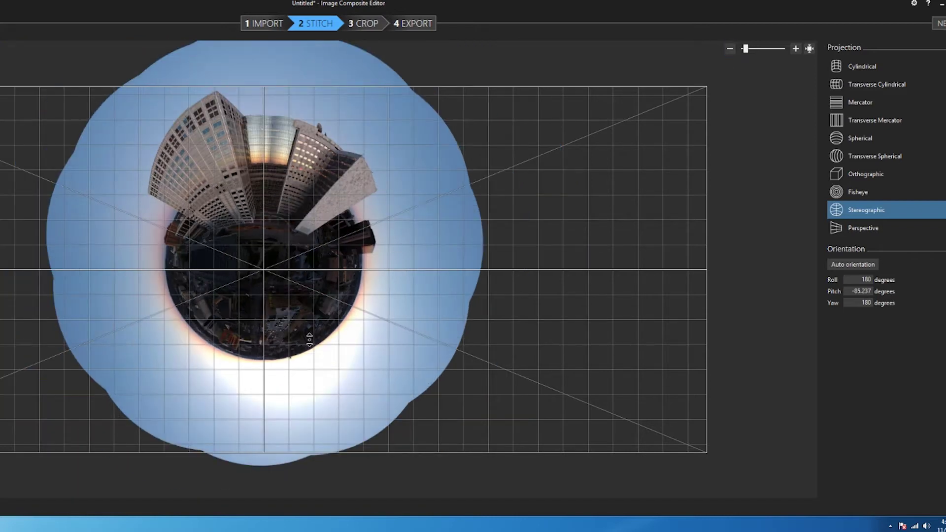
left_click_drag(270, 247, 270, 248)
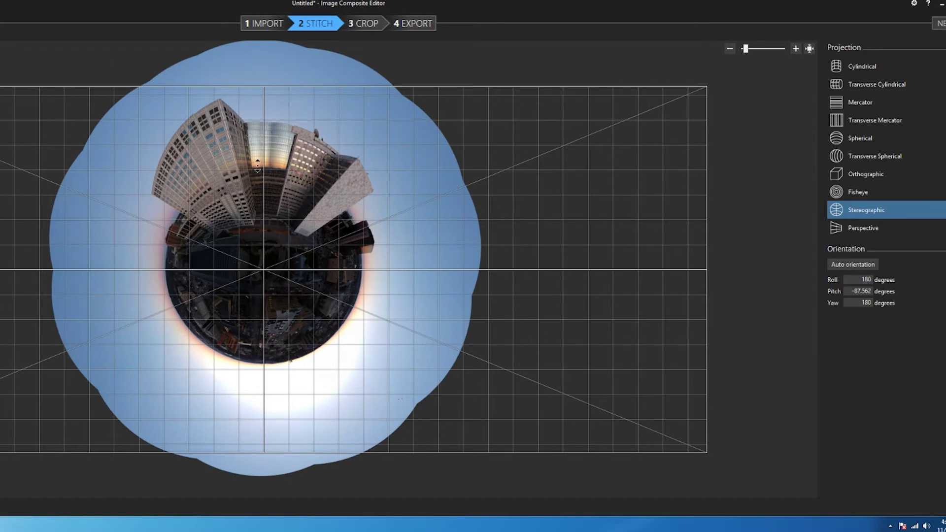
- Try rotating the tiny planet to different angles, and turn it back with the buildings upright
left_click_drag(304, 66, 427, 182)
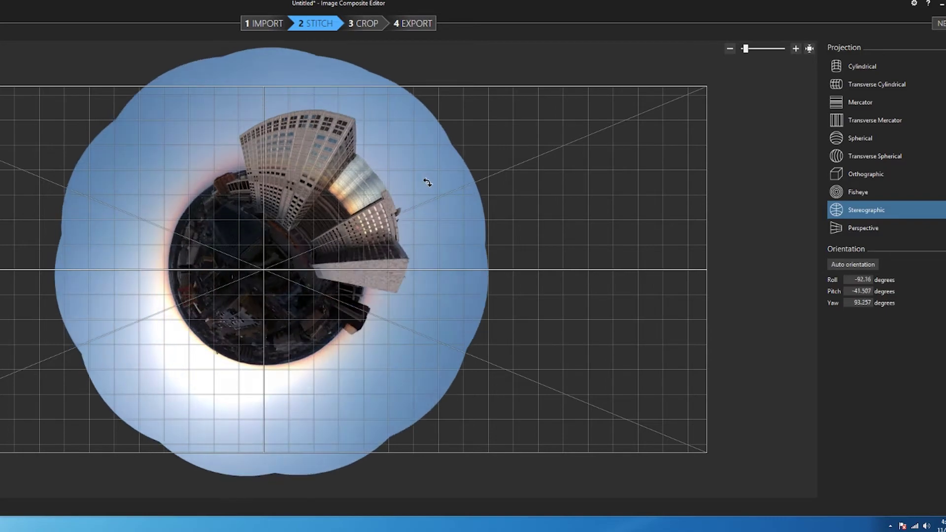
left_click_drag(284, 207, 444, 109)
left_click_drag(505, 74, 333, 187)
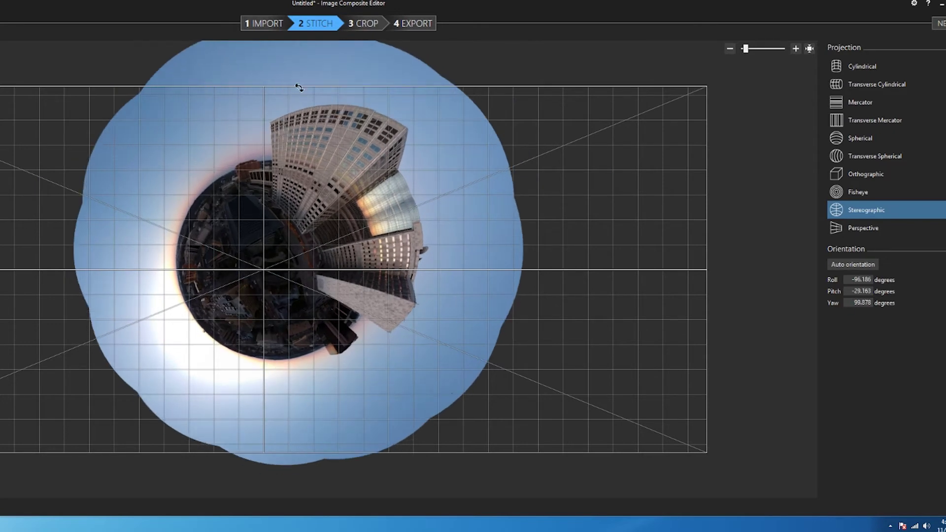
left_click_drag(331, 69, 132, 53)
left_click_drag(271, 96, 262, 74)
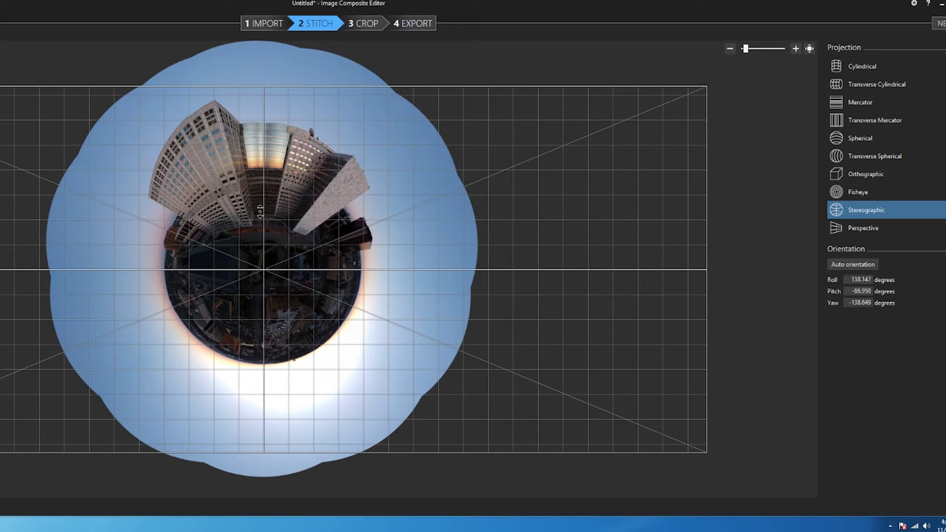
- Shrink and stretch the buildings by tilting the planet freehand, settling on a pitch of about -77 degrees
left_click_drag(272, 210, 273, 231)
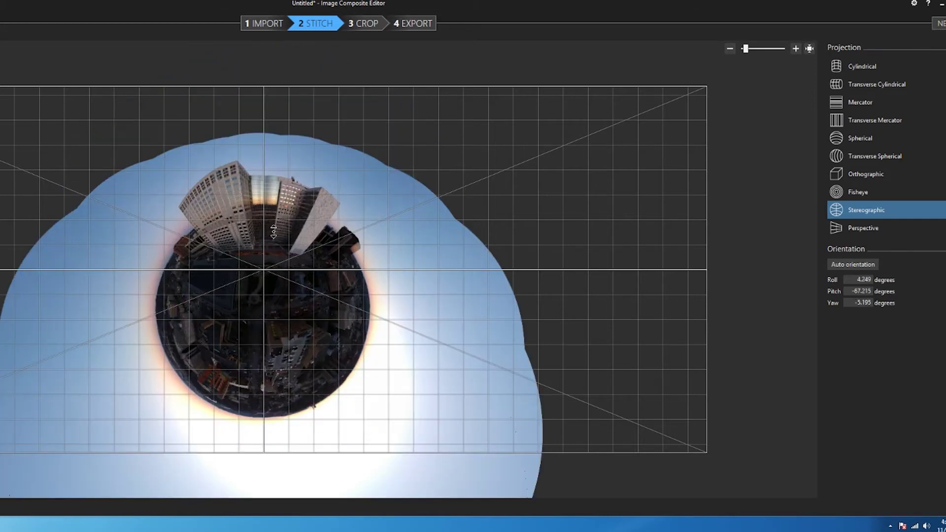
left_click_drag(273, 231, 273, 188)
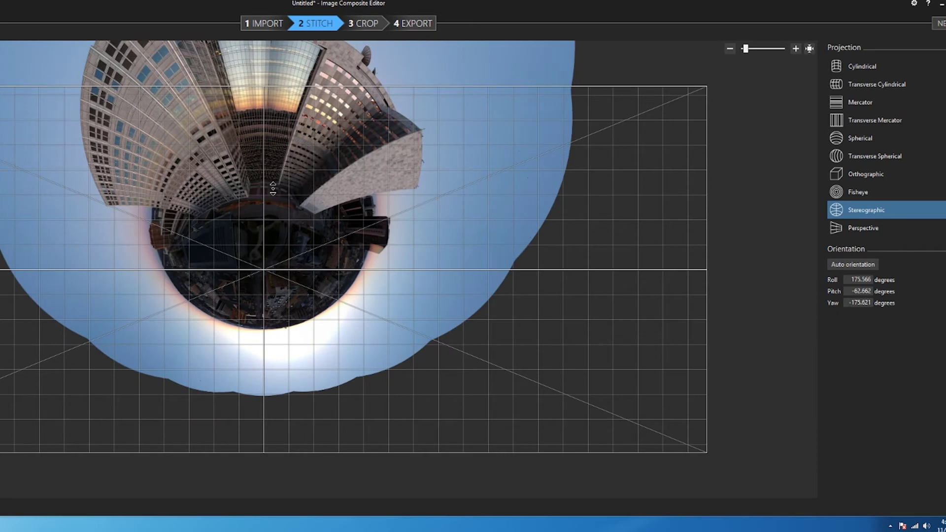
left_click_drag(273, 189, 273, 200)
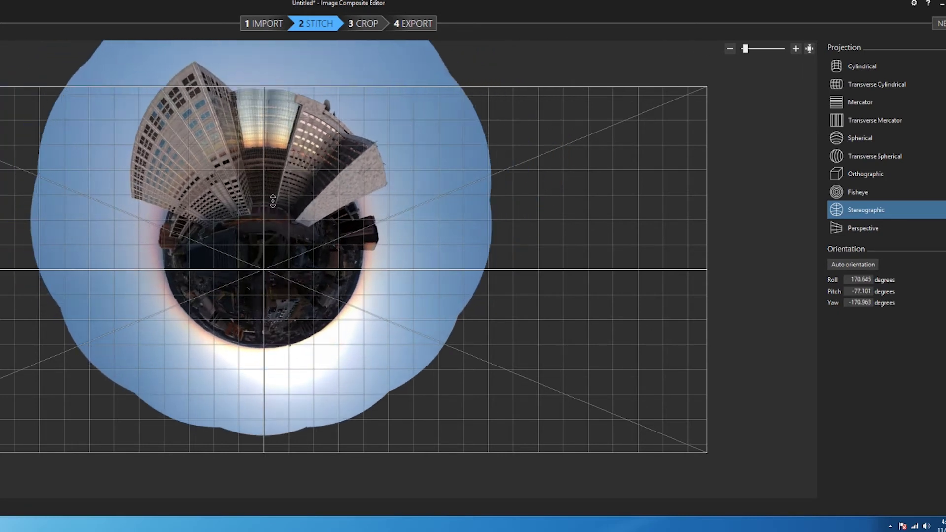
- Crop the tiny planet on all four sides to about 14,070 pixels wide and 17,820 pixels high
left_click(366, 25)
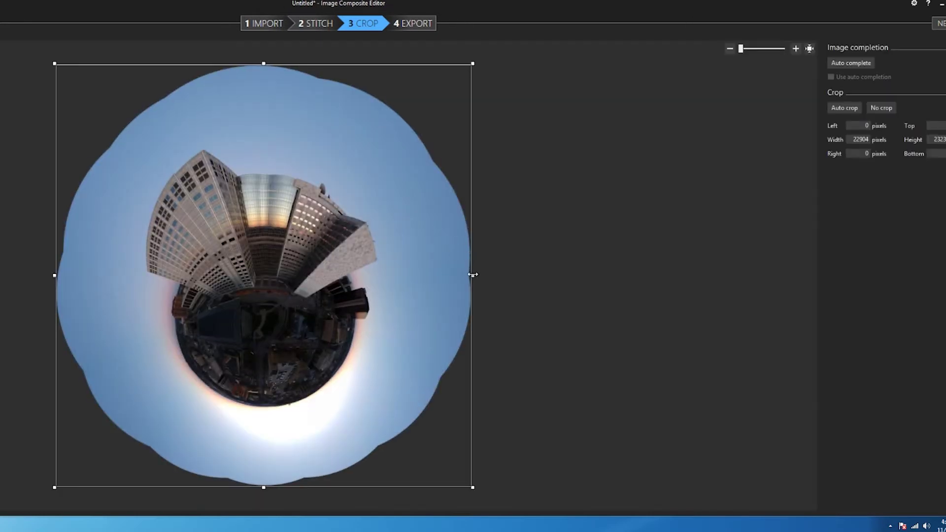
left_click_drag(471, 275, 429, 276)
left_click_drag(55, 277, 104, 277)
left_click_drag(431, 63, 430, 90)
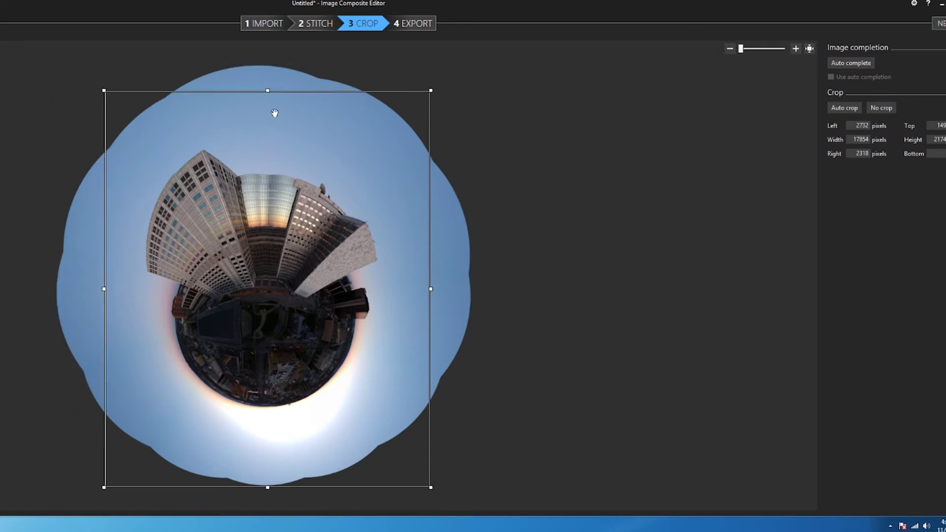
left_click_drag(266, 90, 267, 121)
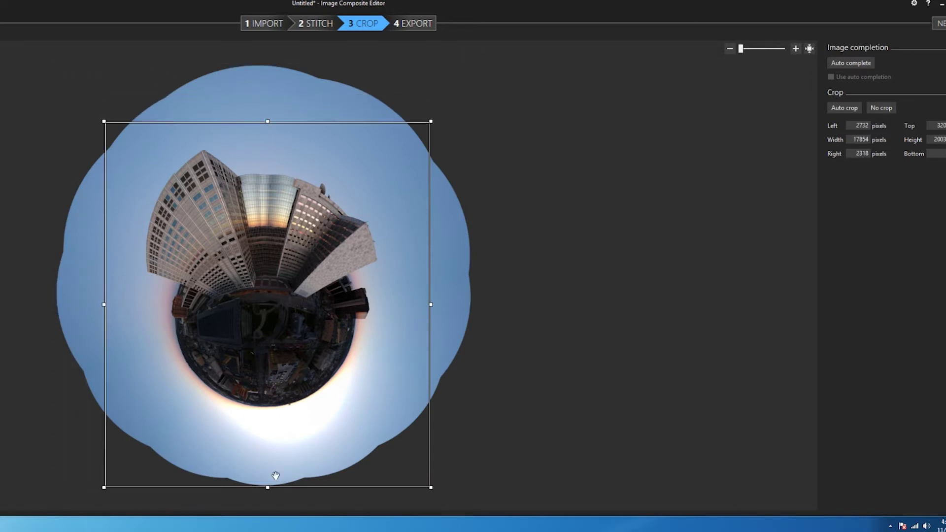
left_click_drag(268, 488, 267, 448)
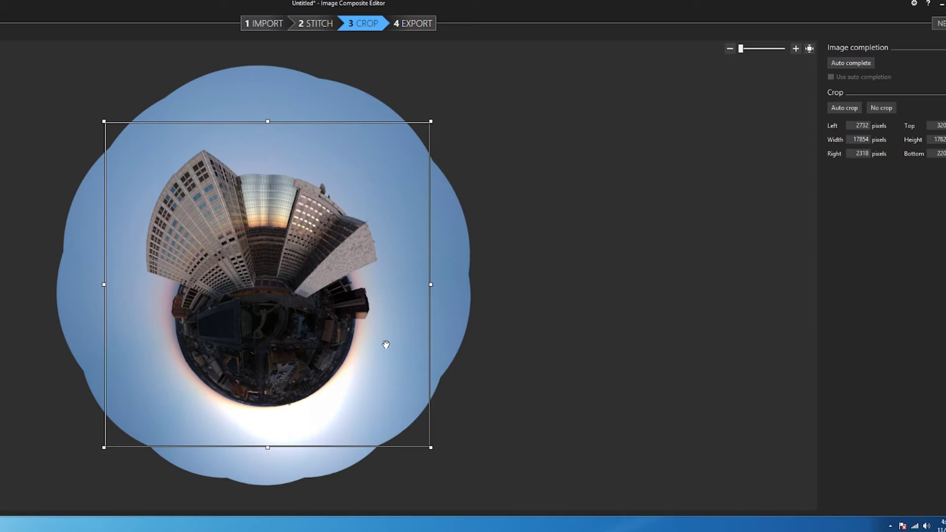
left_click_drag(432, 287, 391, 286)
left_click_drag(105, 285, 132, 285)
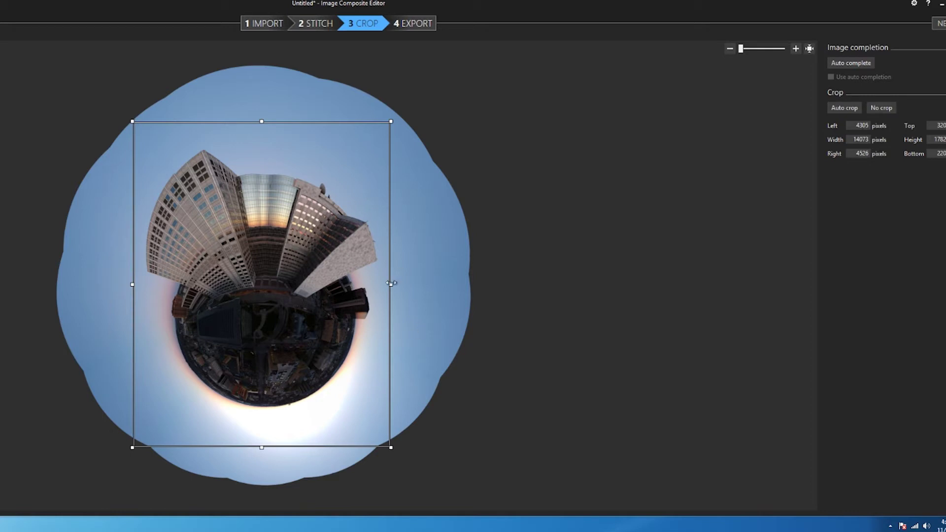
- Widen the tiny planet's crop on both sides to about 17,050 pixels
left_click_drag(391, 284, 414, 281)
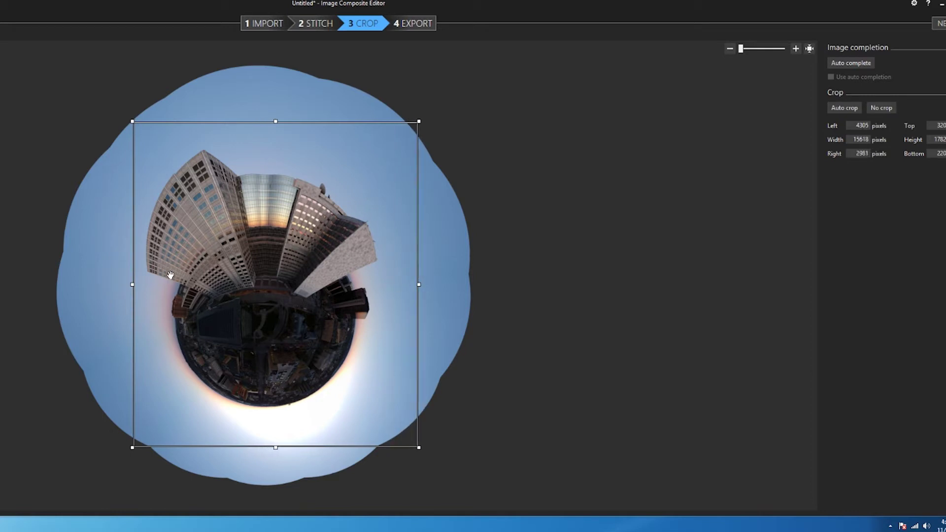
left_click_drag(130, 286, 109, 284)
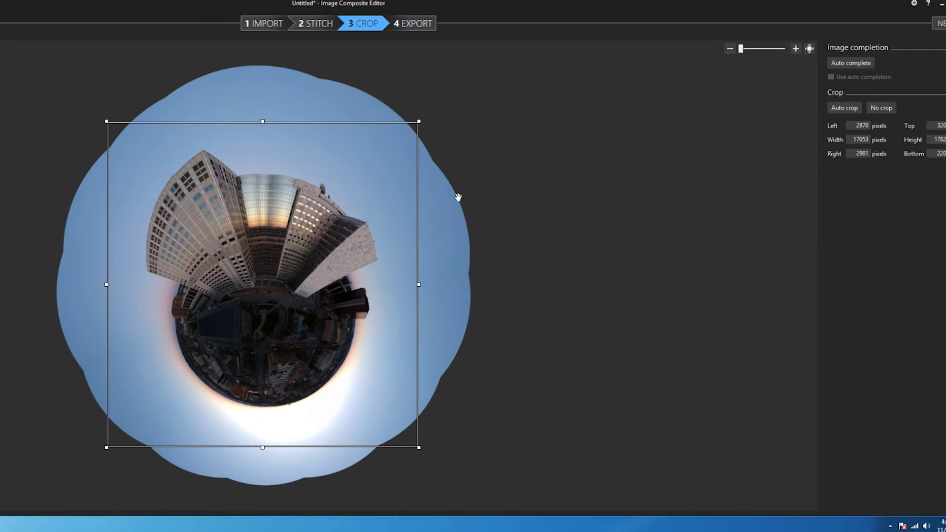
- Go to the export stage and set the image scale to 35%
left_click(436, 24)
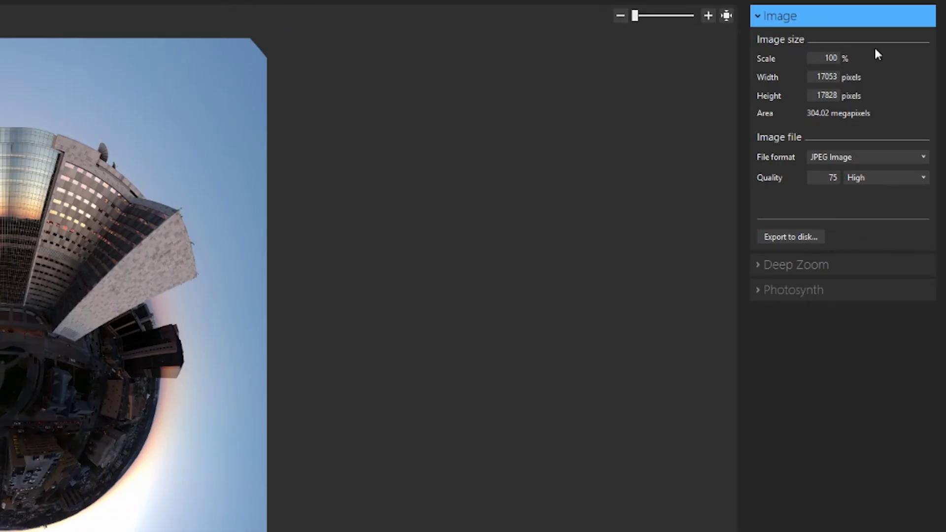
double_click(823, 59)
type("35")
key("Return")
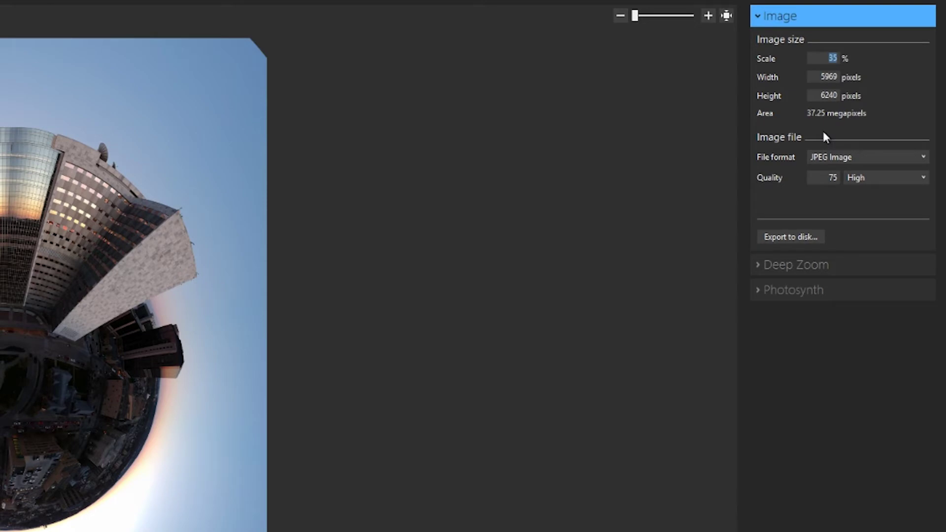
- Export the tiny planet to the desktop as the JPEG file TEST1.jpg
left_click(787, 238)
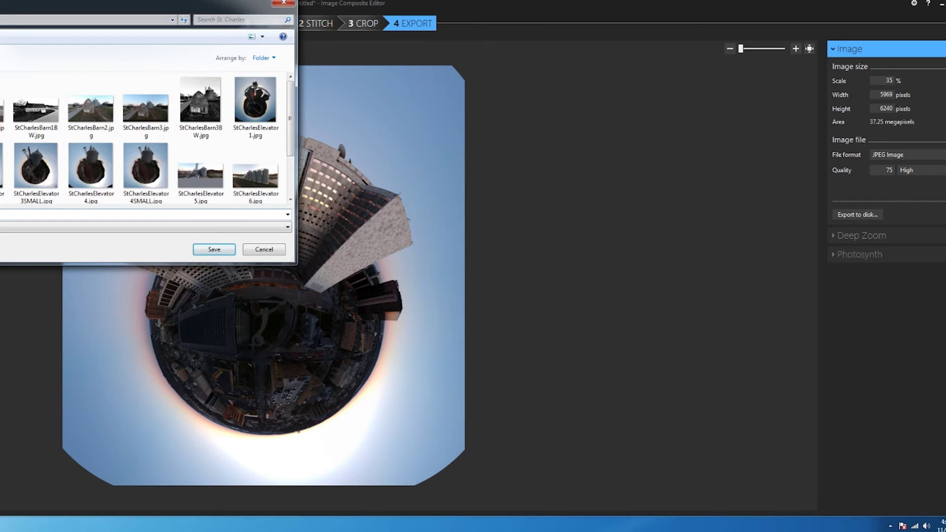
left_click(100, 212)
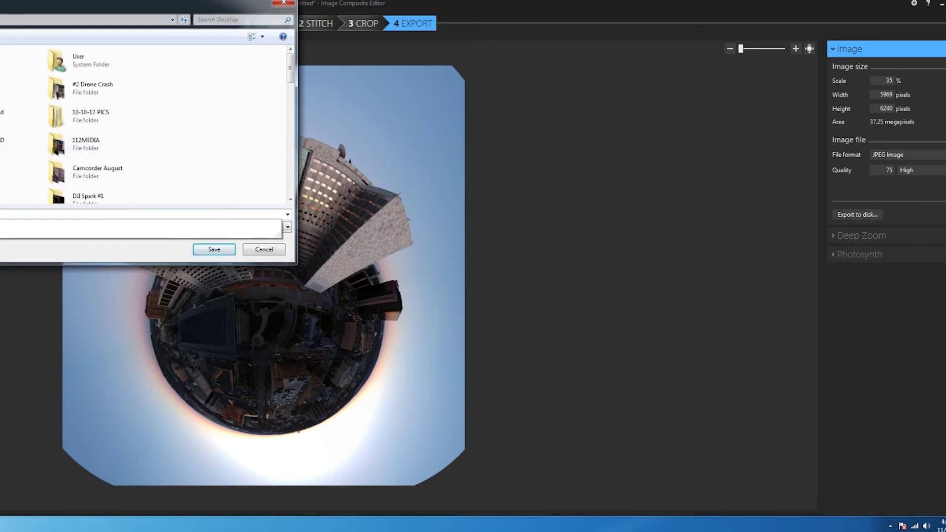
key("Return")
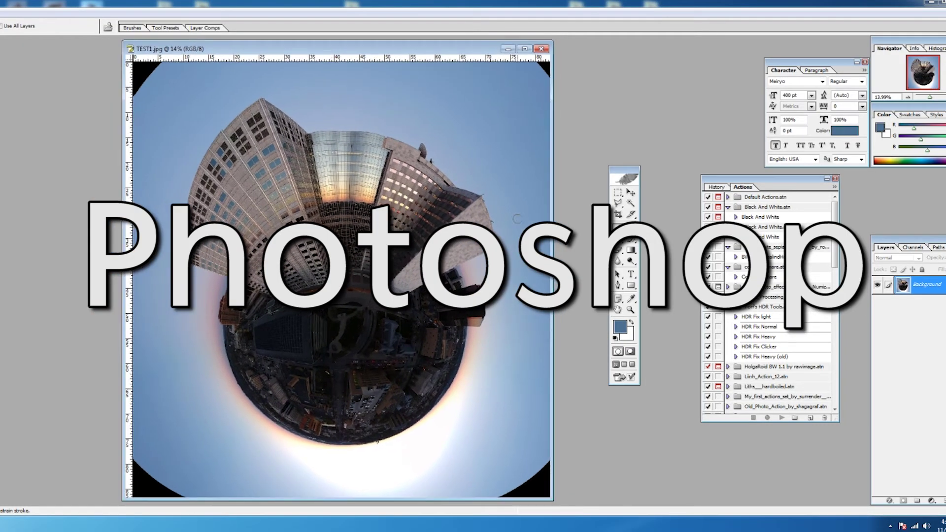
- With TEST1.jpg open in Photoshop, duplicate the Background layer and delete the original layer
right_click(930, 286)
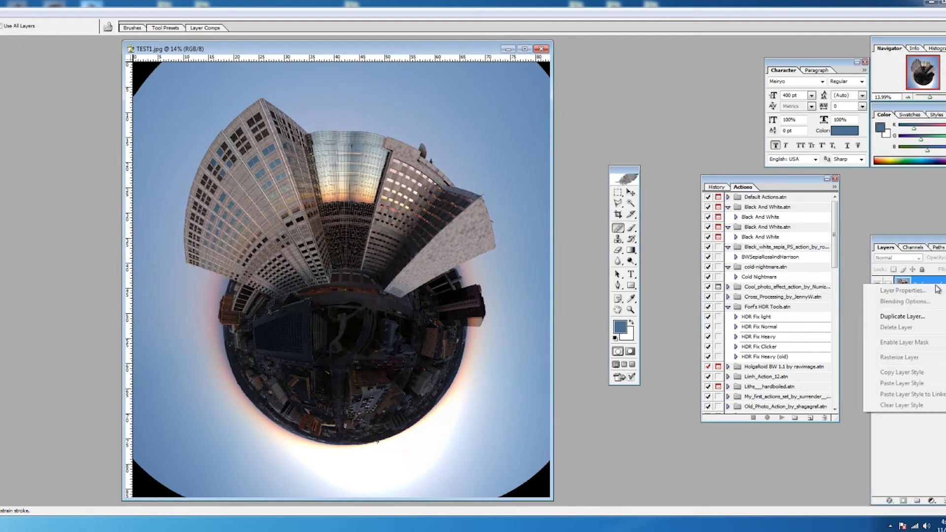
left_click(915, 322)
key("Return")
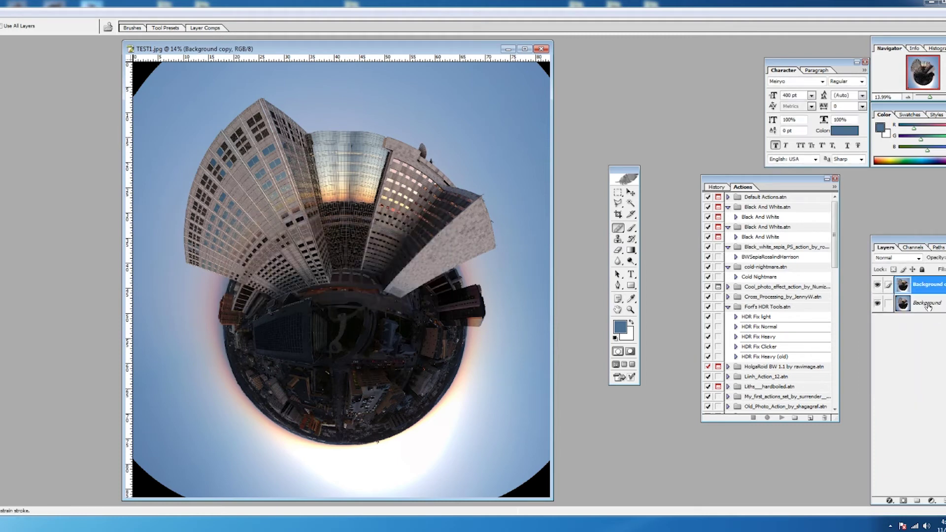
key("Delete")
key("Return")
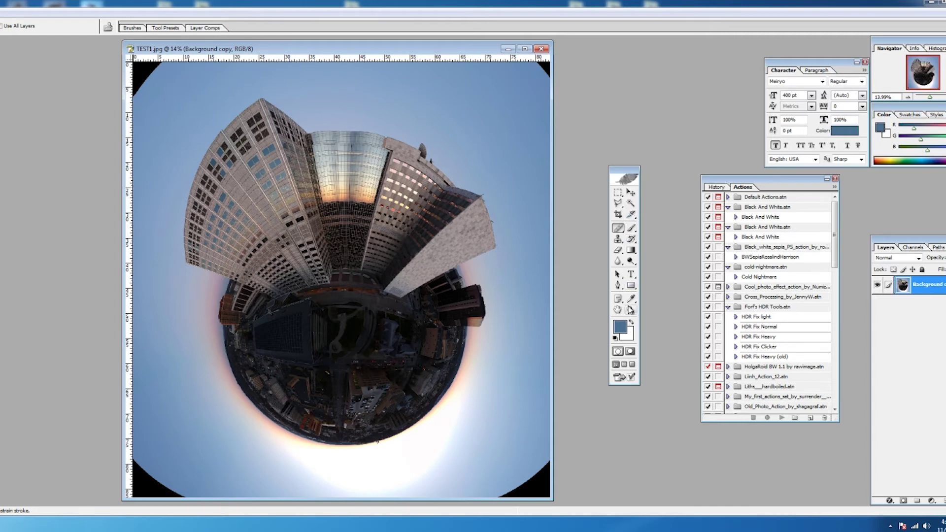
- Select the image's black lower-right corner with the Magic Wand and sample the adjacent sky blue as the foreground colour
left_click(632, 205)
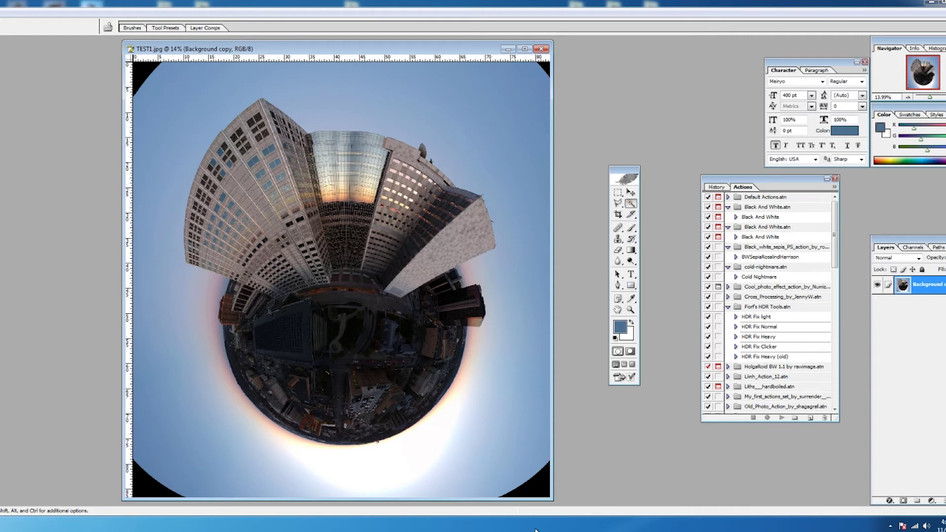
left_click(544, 490)
left_click(631, 299)
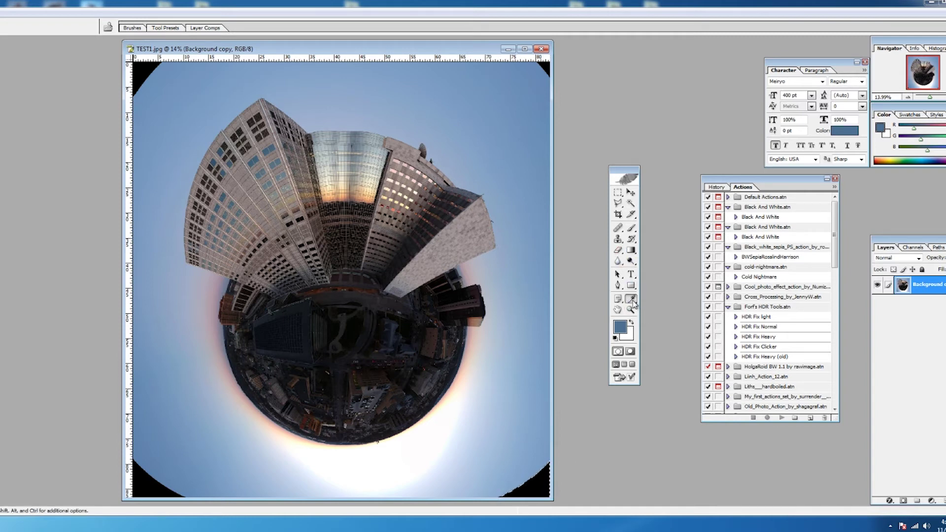
left_click(532, 470)
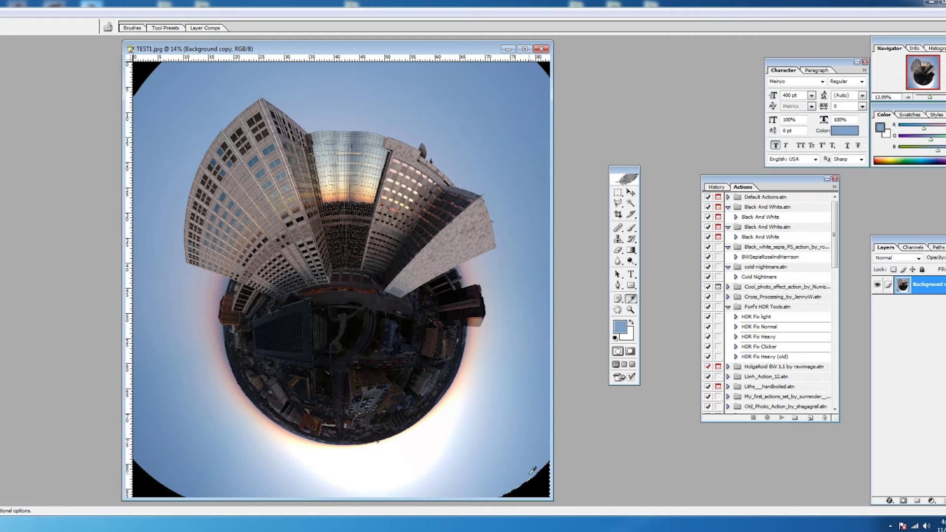
- Set the gradient's end stop to a blue sampled from the sky and fill the selected lower-right corner with it
left_click(631, 250)
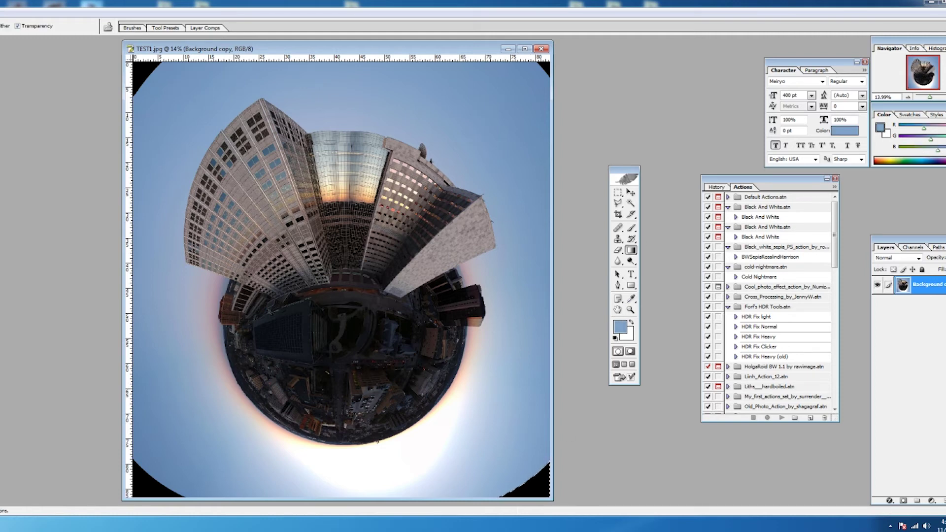
left_click(2, 25)
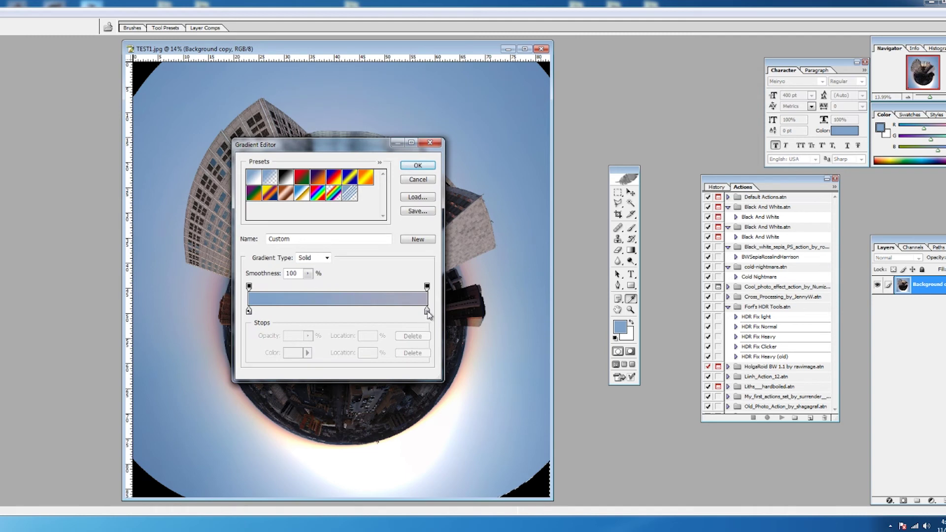
left_click(426, 311)
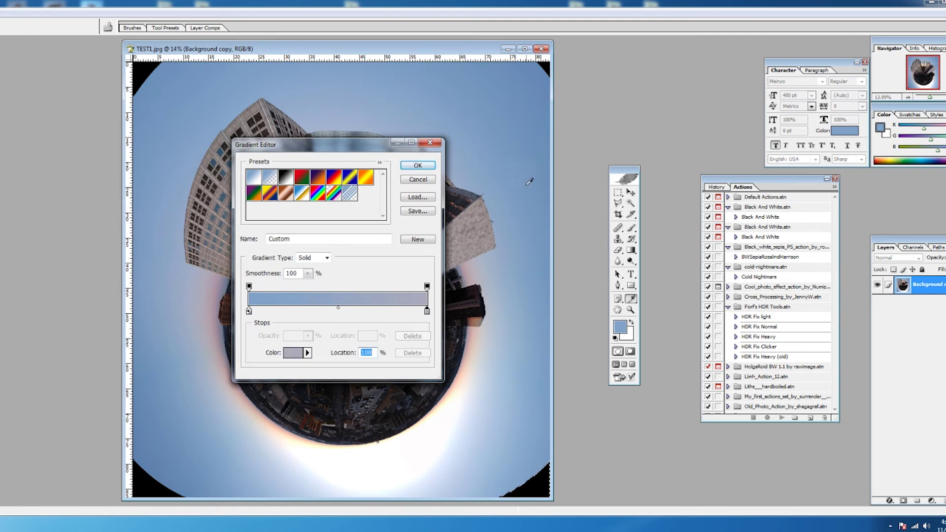
left_click(522, 102)
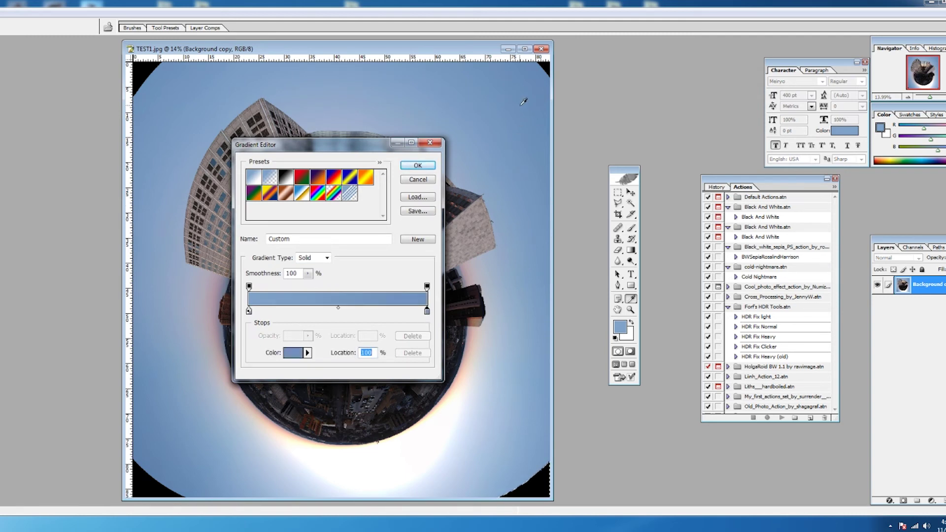
left_click(215, 423)
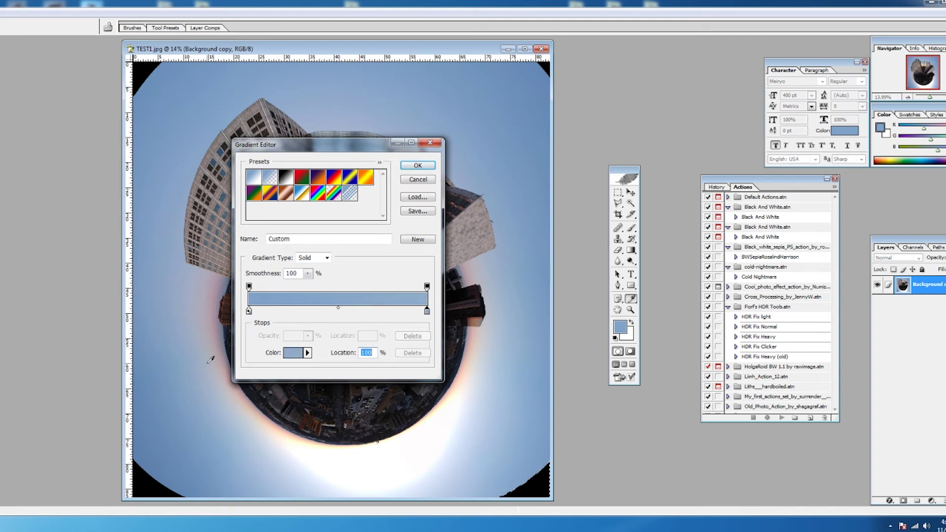
left_click(149, 462)
left_click(418, 165)
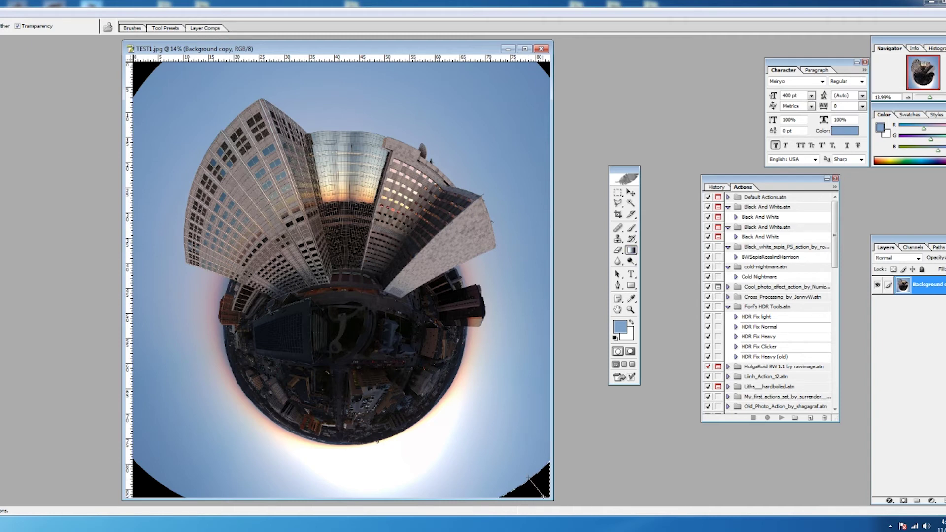
- Select the black lower-left corner of the image with the Magic Wand
left_click(631, 202)
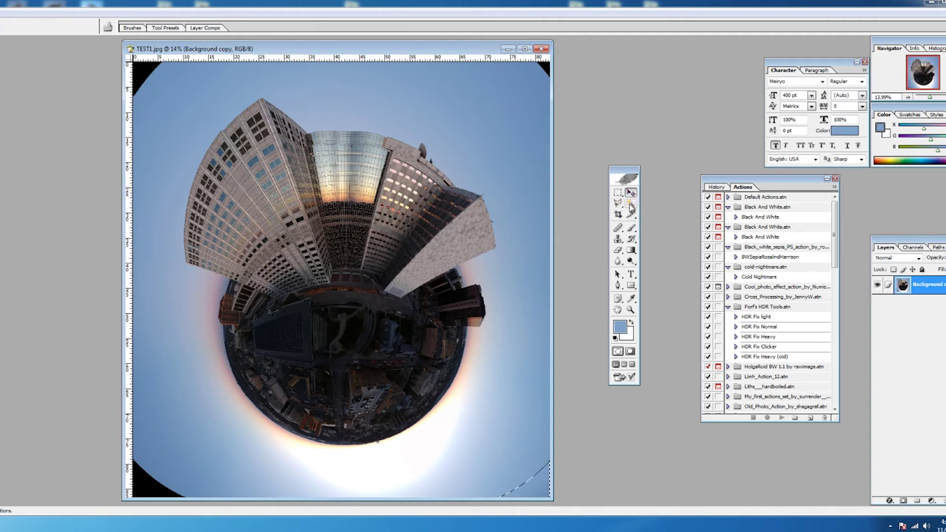
left_click(148, 488)
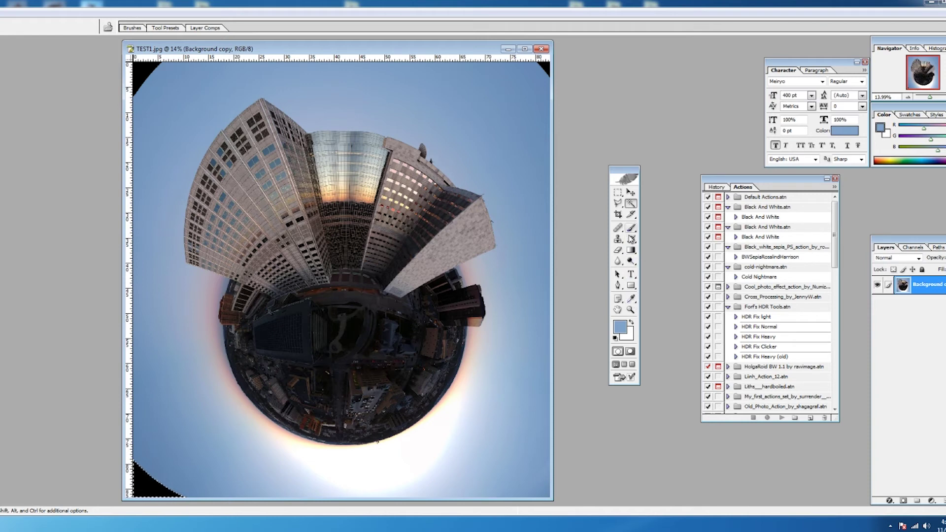
- Try filling the selected lower-left corner with the current blue gradient, and undo the fill
left_click(631, 250)
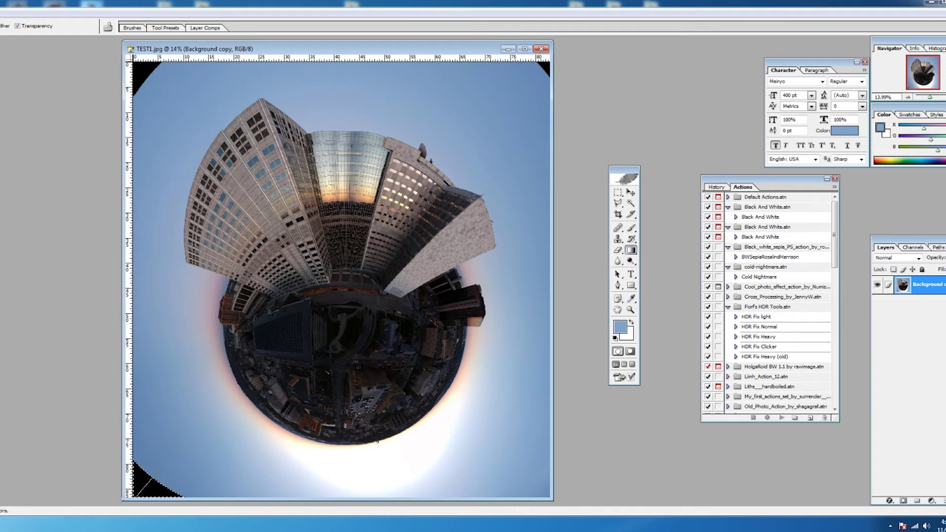
key("alt+BackSpace")
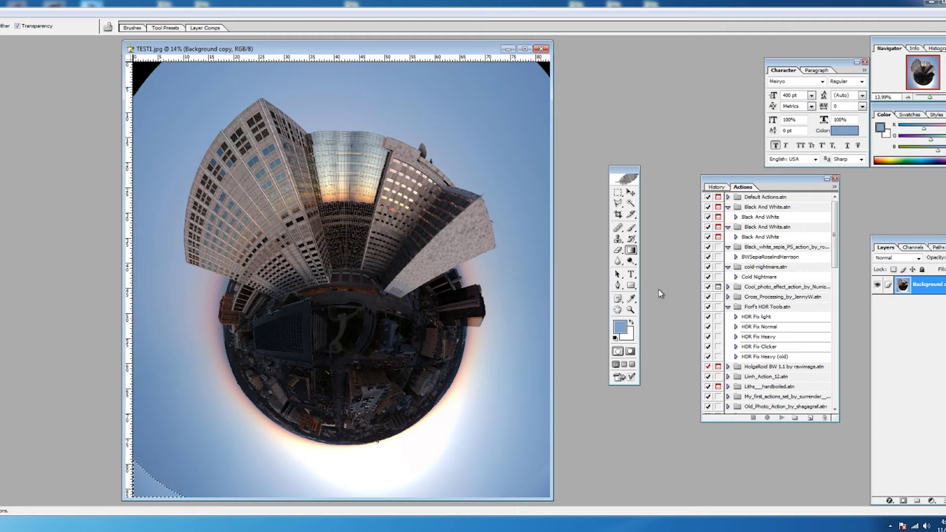
key("ctrl+z")
- Fill the black lower-left corner and both upper corners with gradients of freshly sampled sky blue, and clear the selection
left_click(631, 299)
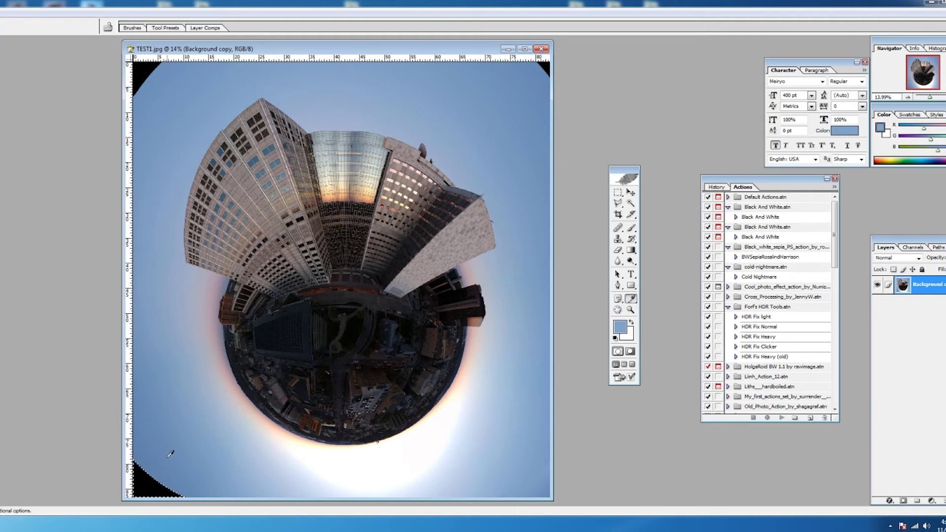
left_click(161, 471)
left_click(631, 250)
left_click_drag(143, 475, 116, 499)
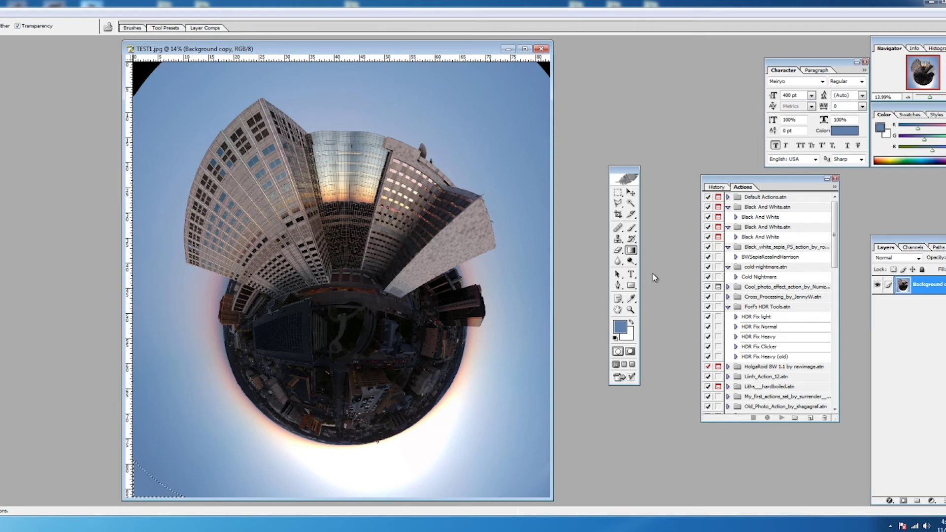
key("ctrl+d")
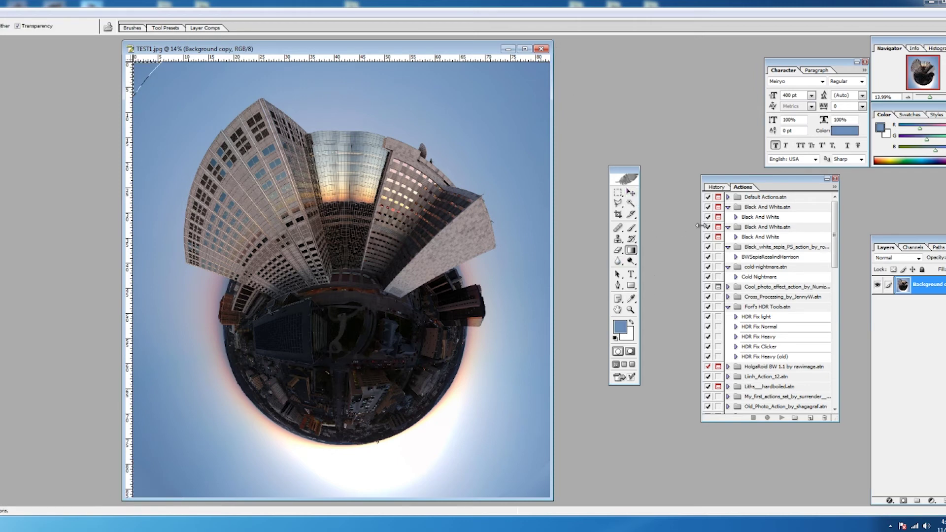
- Try blending the filled lower-right corner into the sky with a Healing Brush stroke, and undo it
left_click(617, 192)
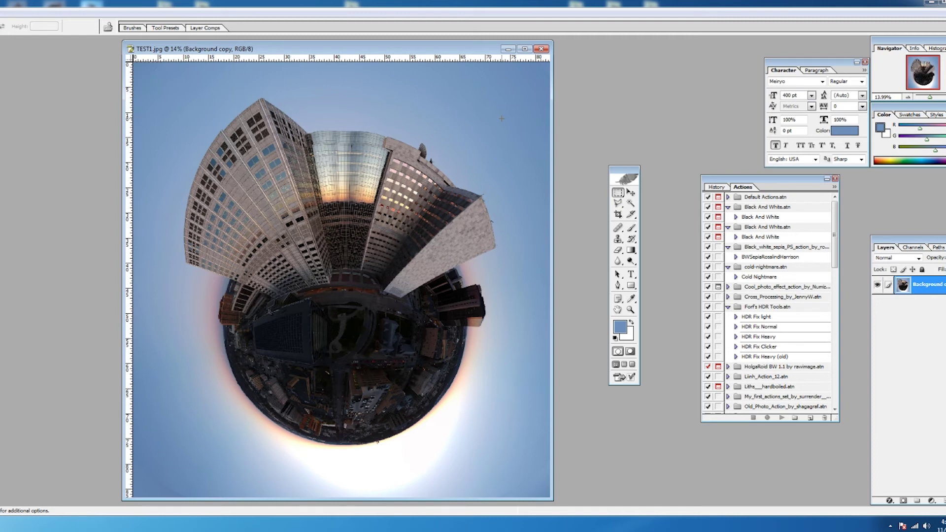
left_click(617, 228)
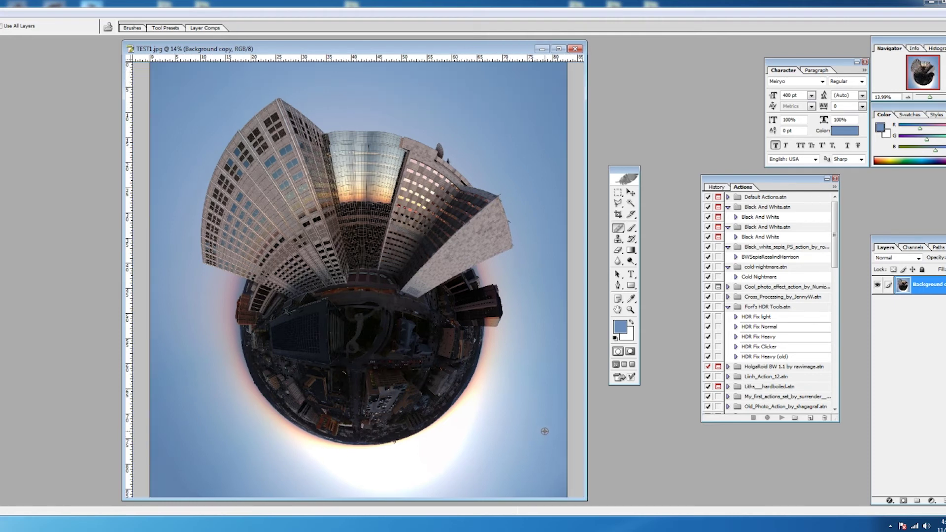
mouse_move(542, 489)
left_mouse_down()
mouse_move(561, 473)
mouse_move(558, 492)
left_mouse_up()
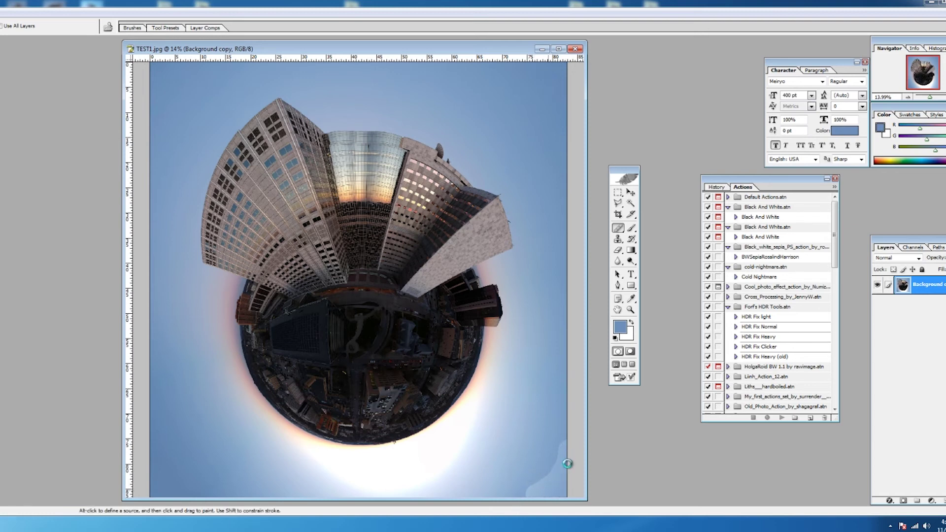
key("ctrl+z")
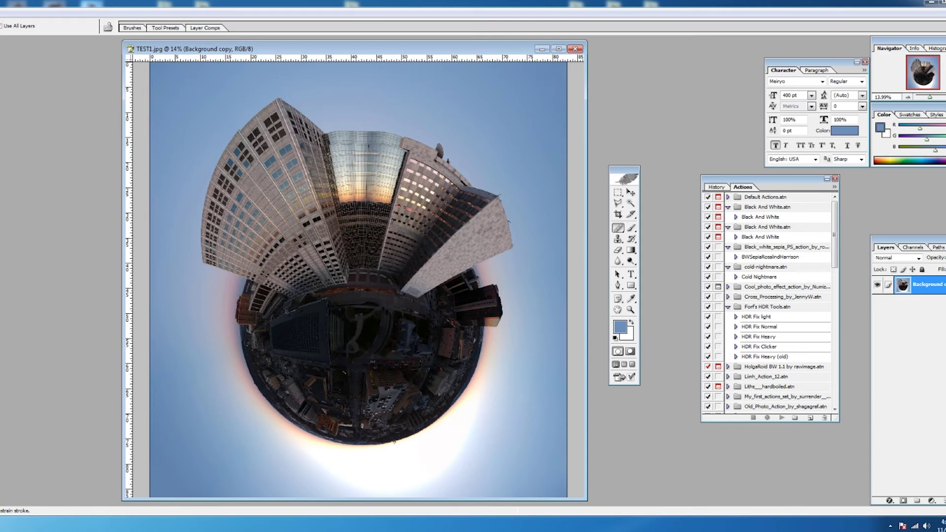
- Save the edited image to the desktop as the Photoshop file TEST1.psd
key("ctrl+shift+s")
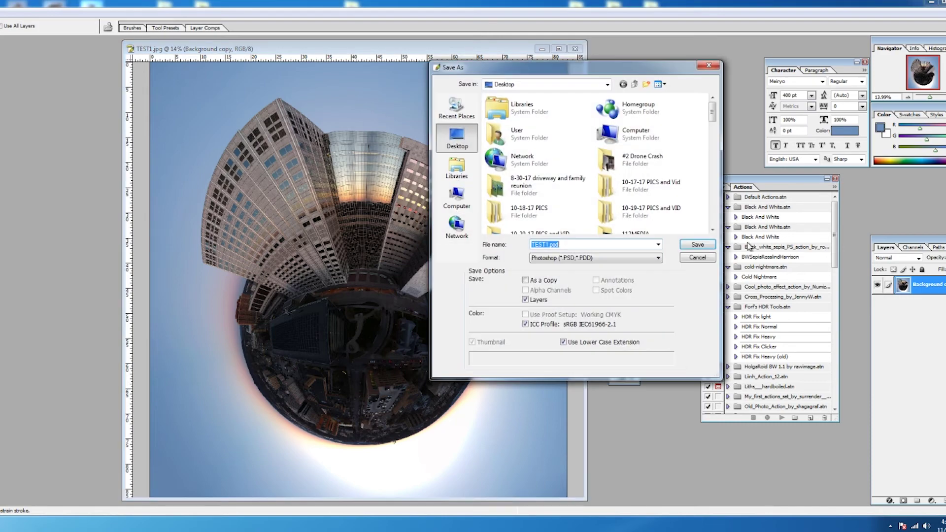
left_click(695, 248)
left_click(446, 249)
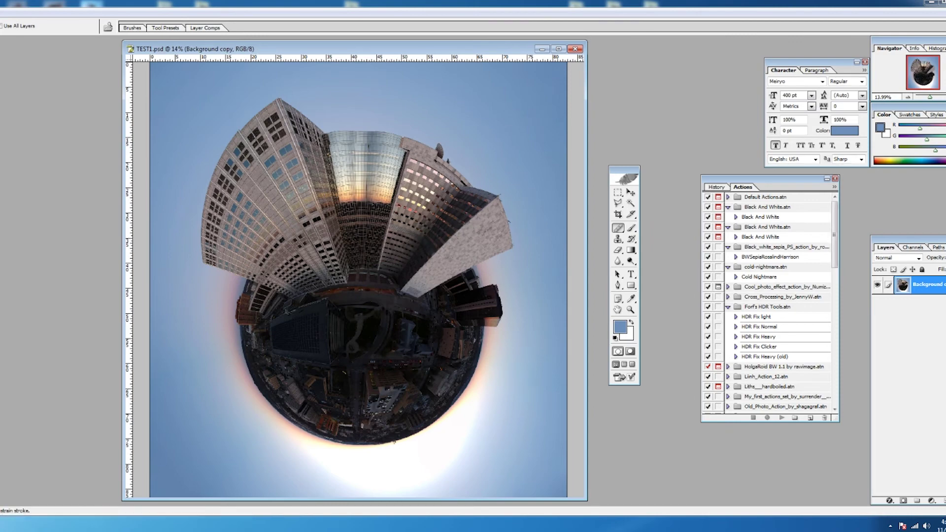
key("ctrl+shift+s")
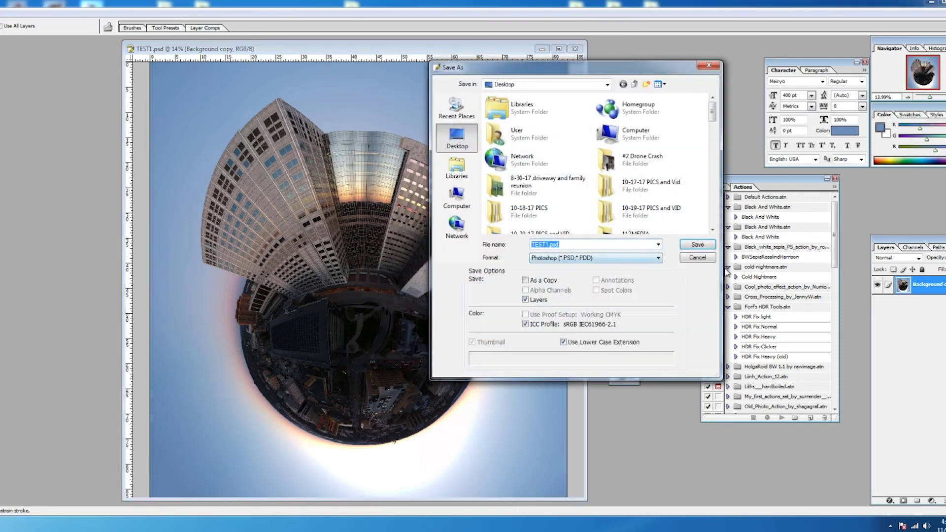
left_click(697, 258)
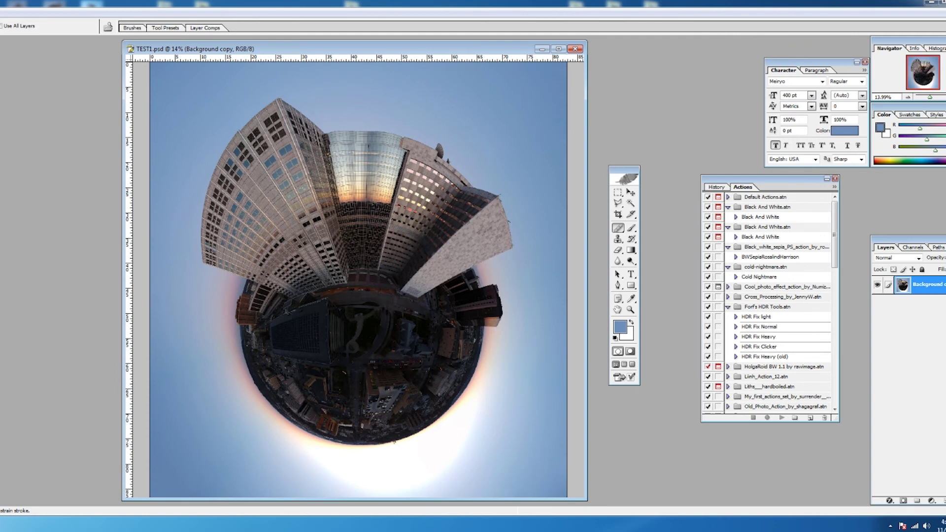
- Resize the image to 3000 pixels wide with its proportions constrained
key("ctrl+alt+i")
type("3000")
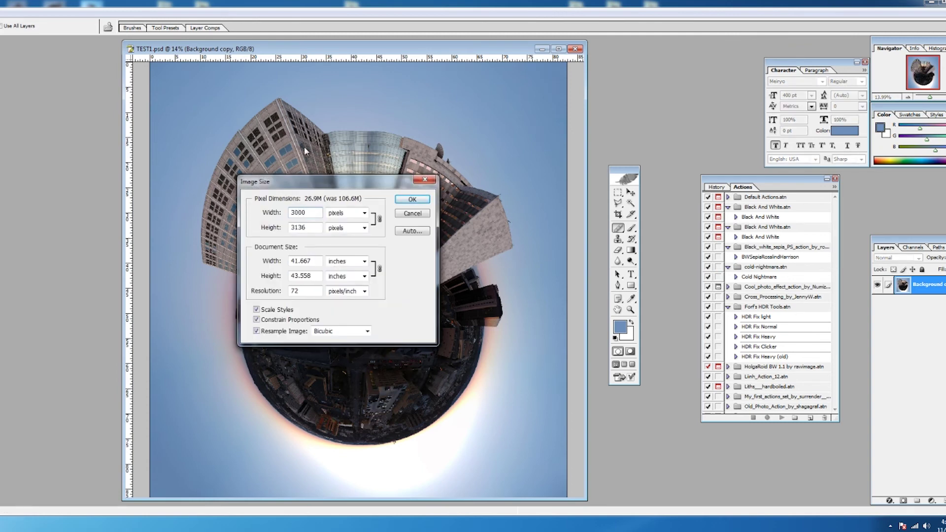
key("Return")
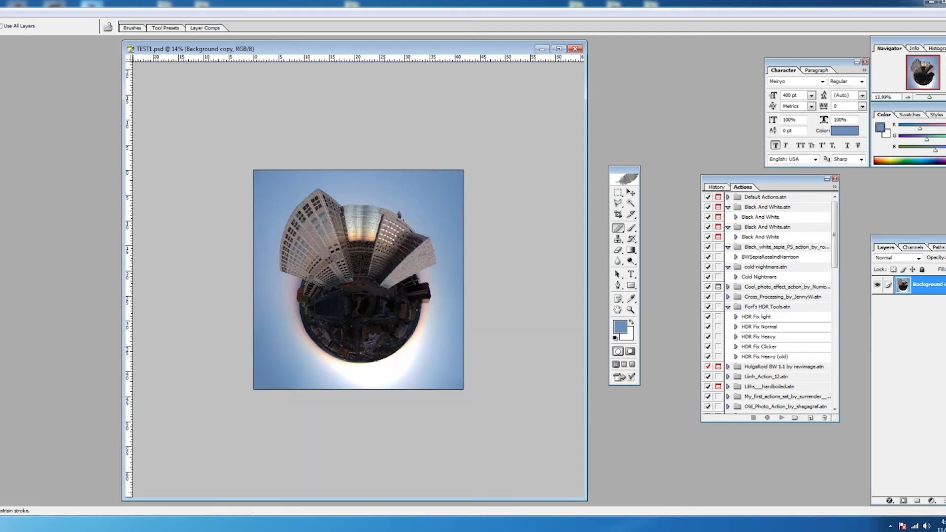
- Save a JPEG copy of the resized image to the desktop as TEST1.jpg, replacing the existing file
key("ctrl+shift+s")
left_click(635, 258)
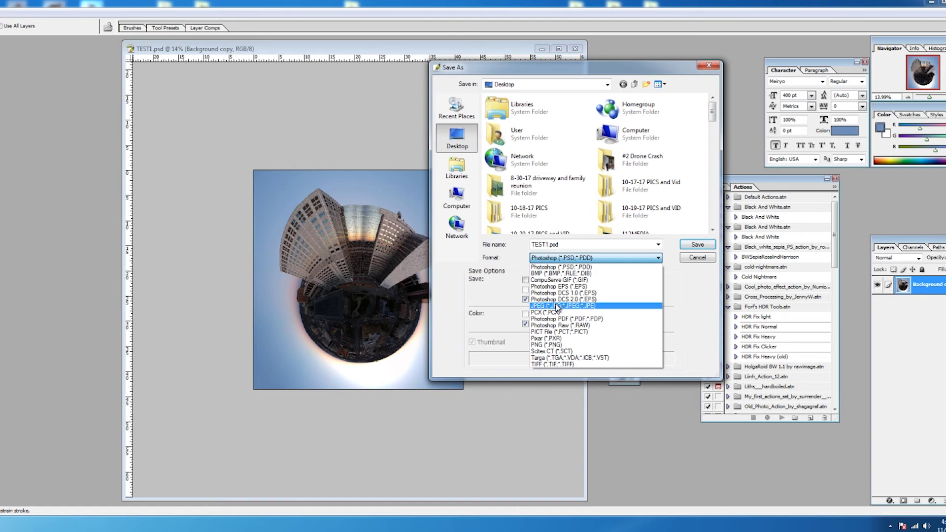
left_click(562, 305)
double_click(582, 247)
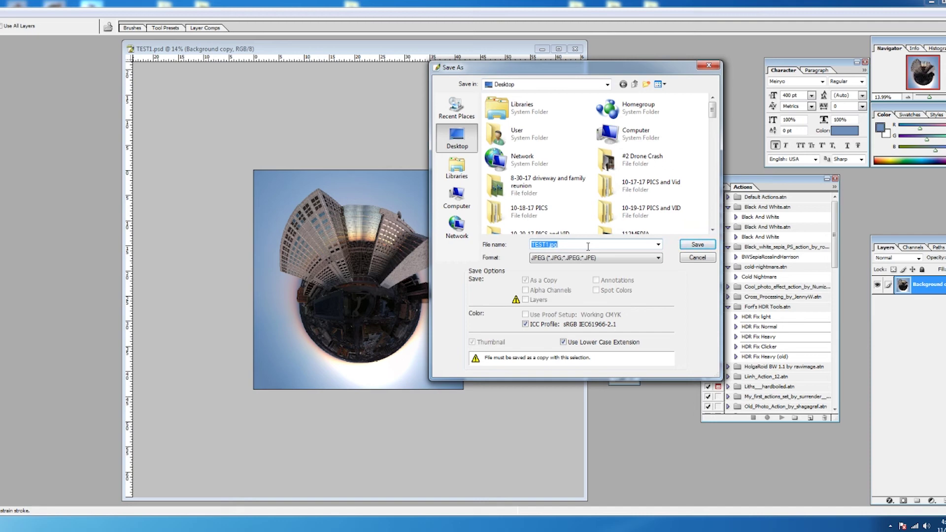
left_click(697, 245)
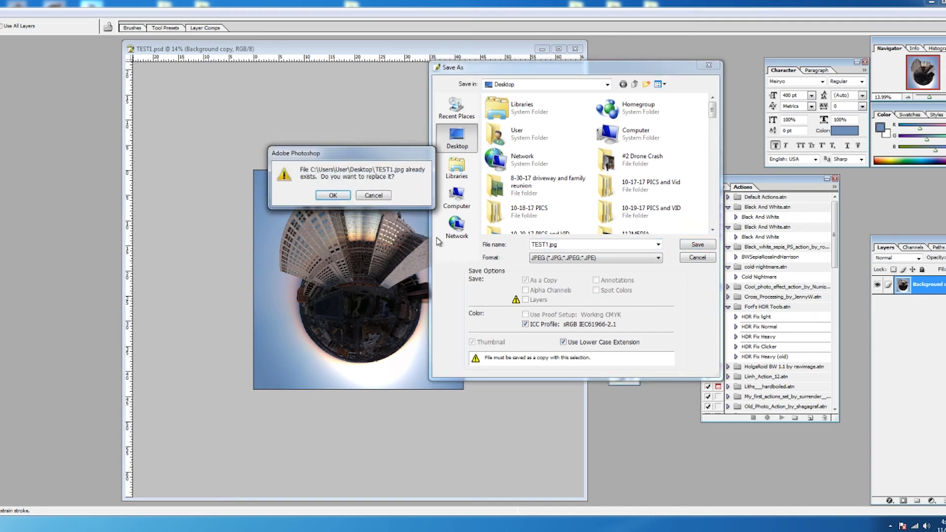
left_click(333, 196)
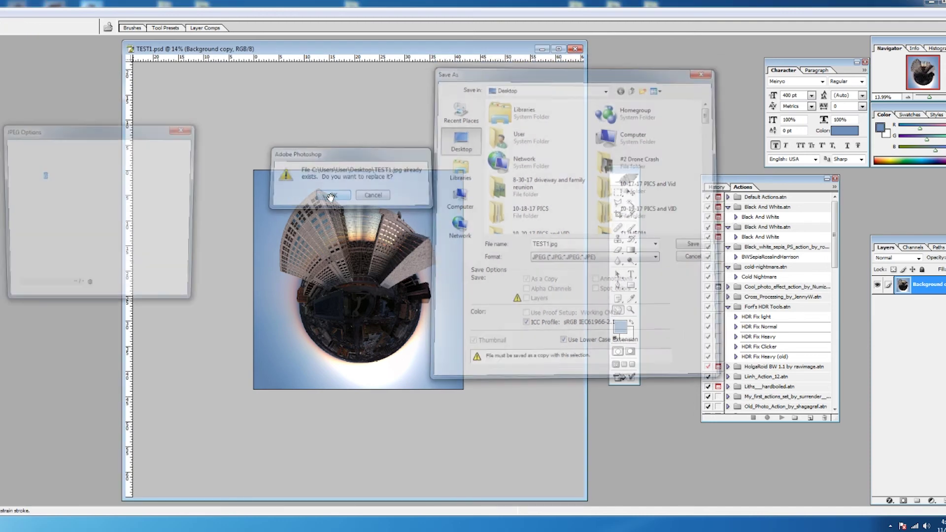